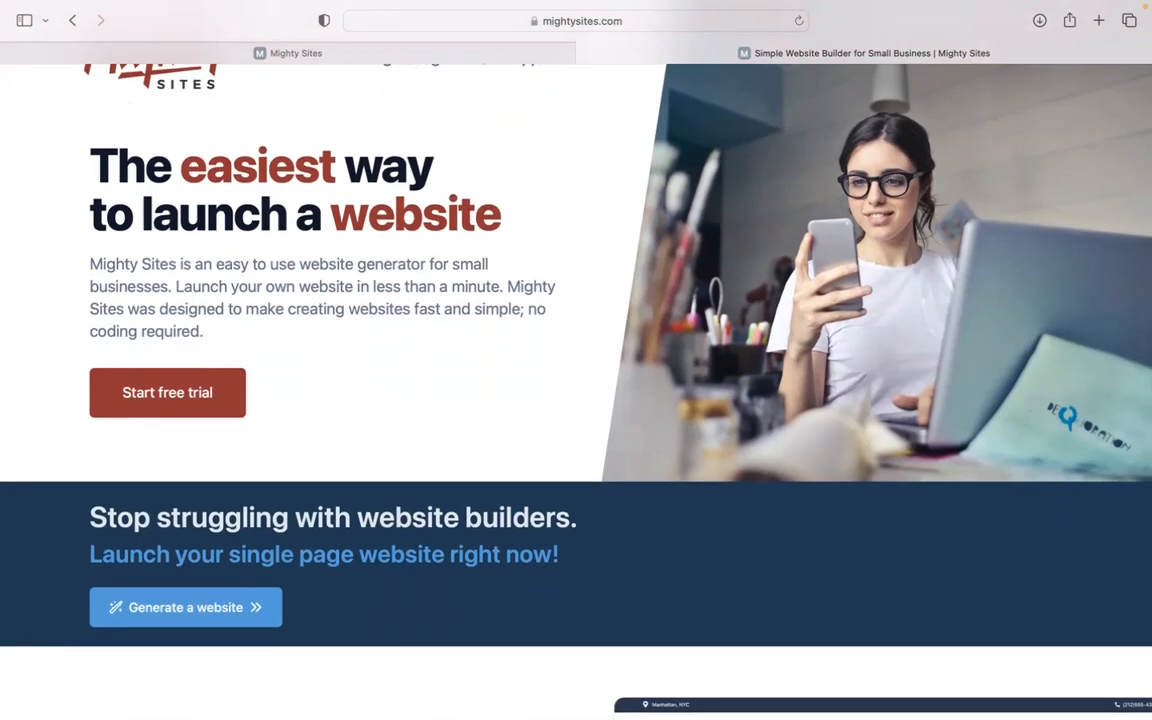
- Look through the Mighty Sites homepage, from the launch pitch and pricing to the feature overview and instant market templates
scroll(576, 390, "down", 2)
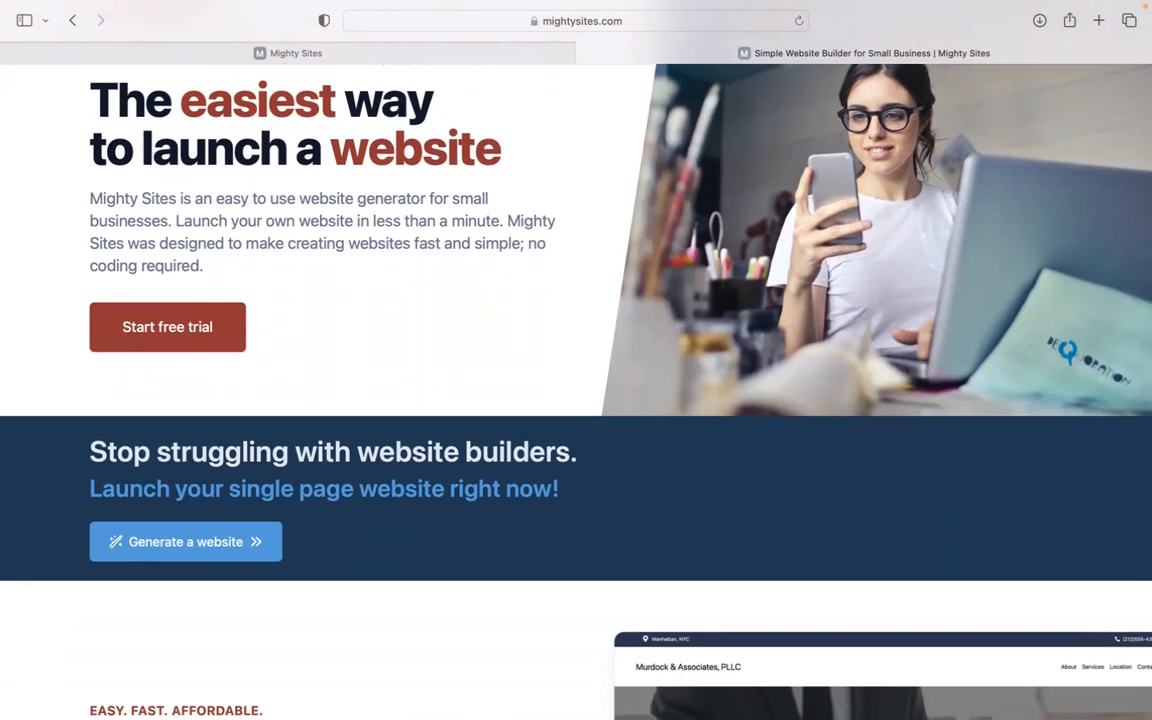
scroll(576, 390, "down", 1)
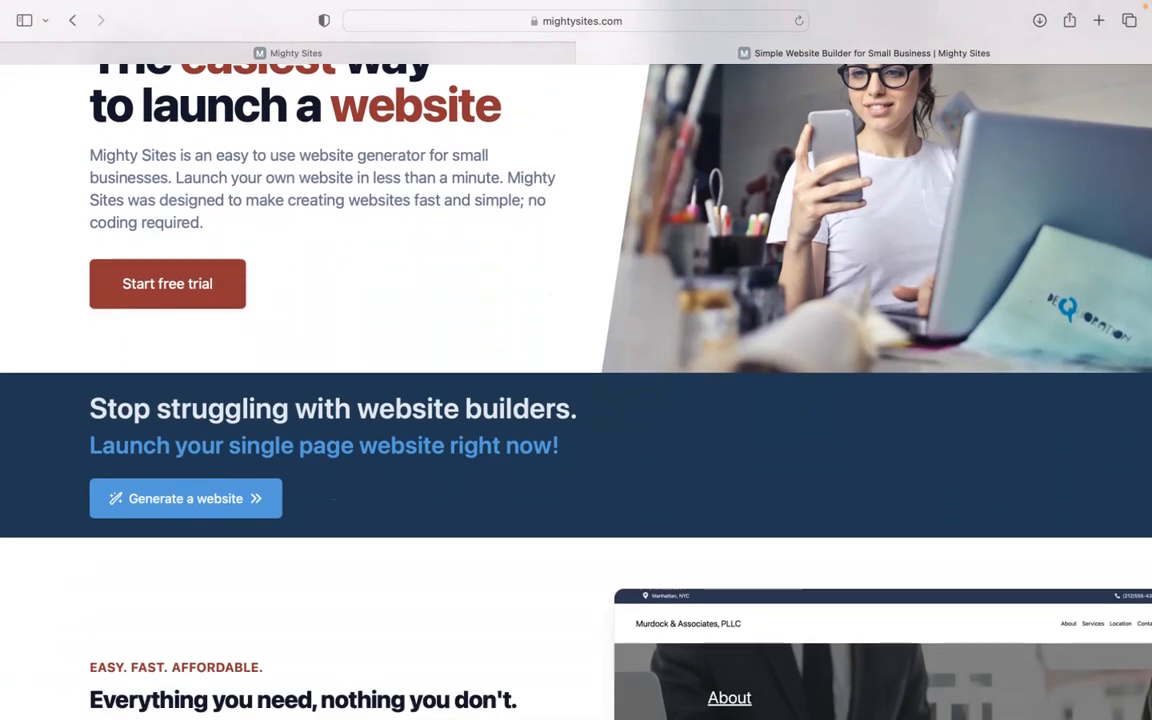
scroll(576, 390, "down", 2)
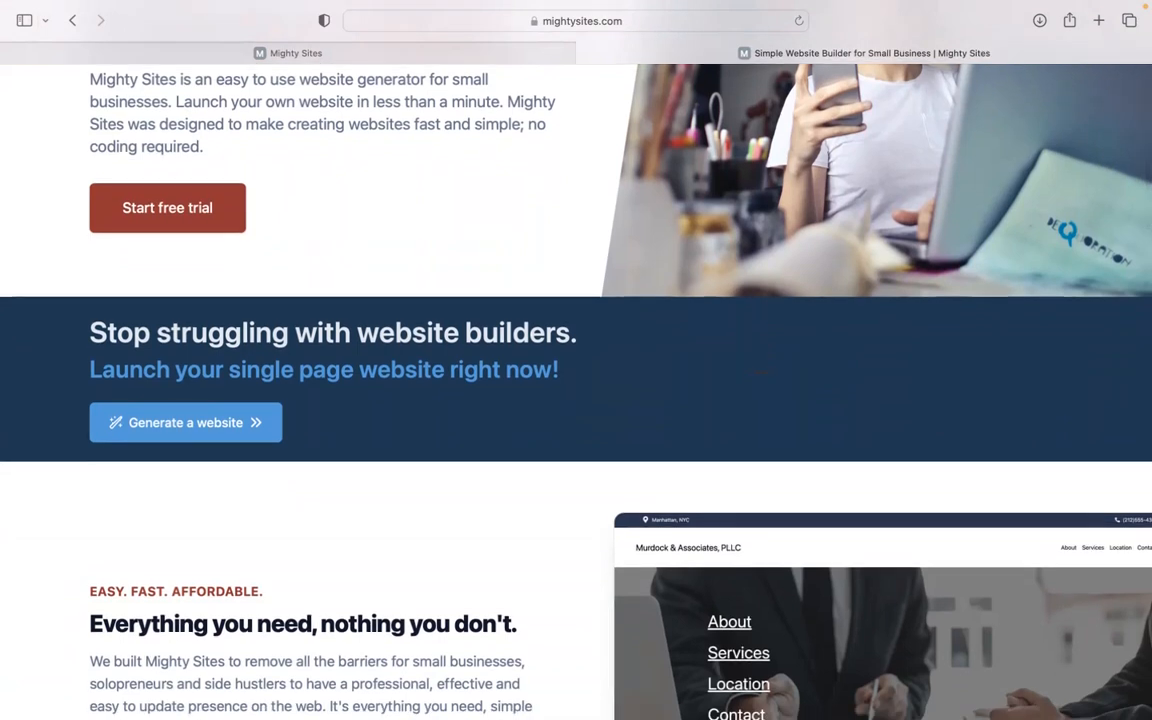
scroll(576, 390, "up", 1)
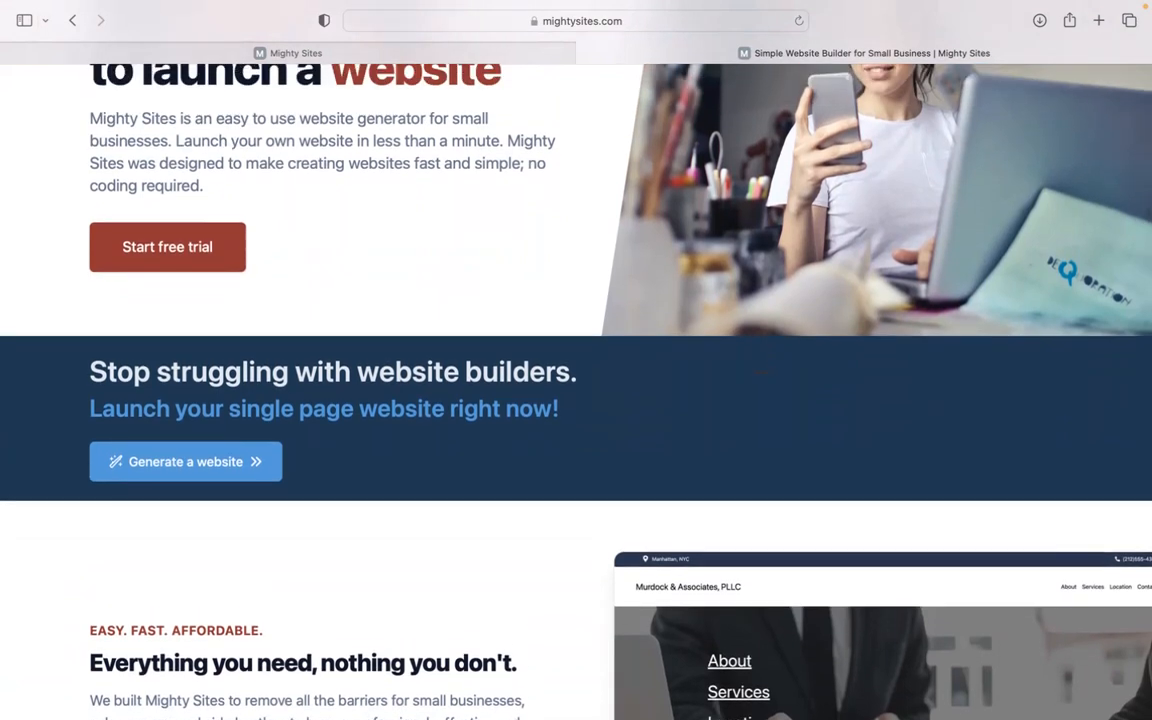
scroll(576, 390, "down", 4)
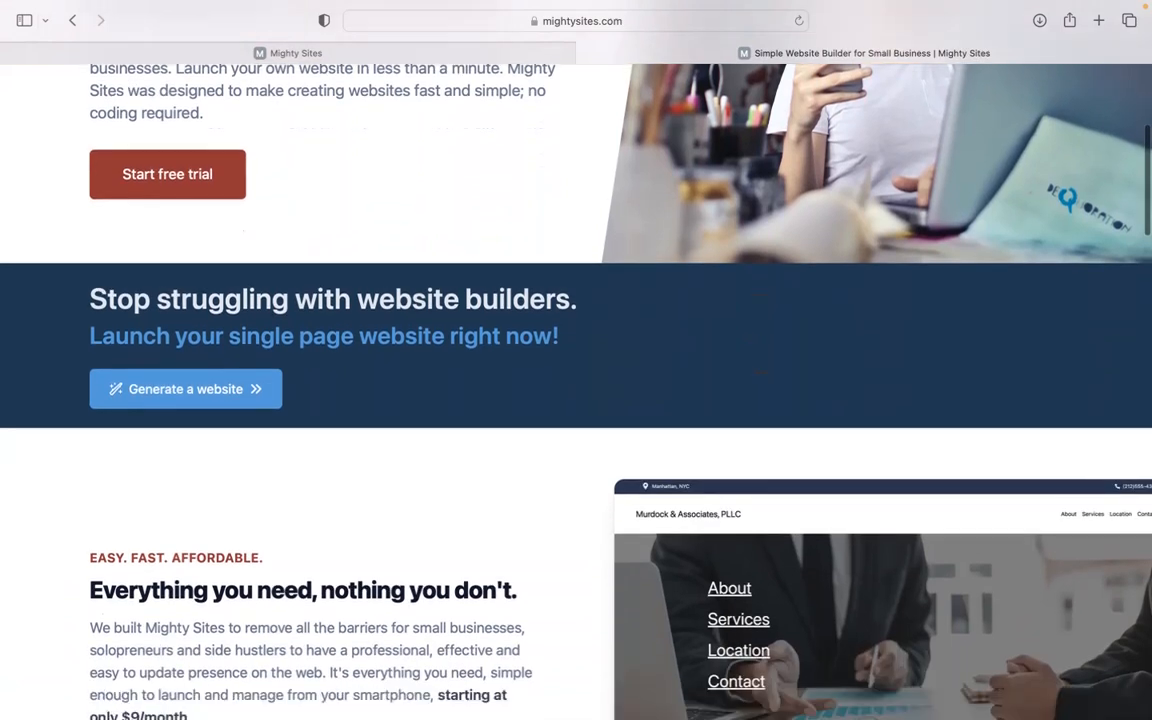
scroll(576, 390, "up", 2)
scroll(576, 390, "down", 5)
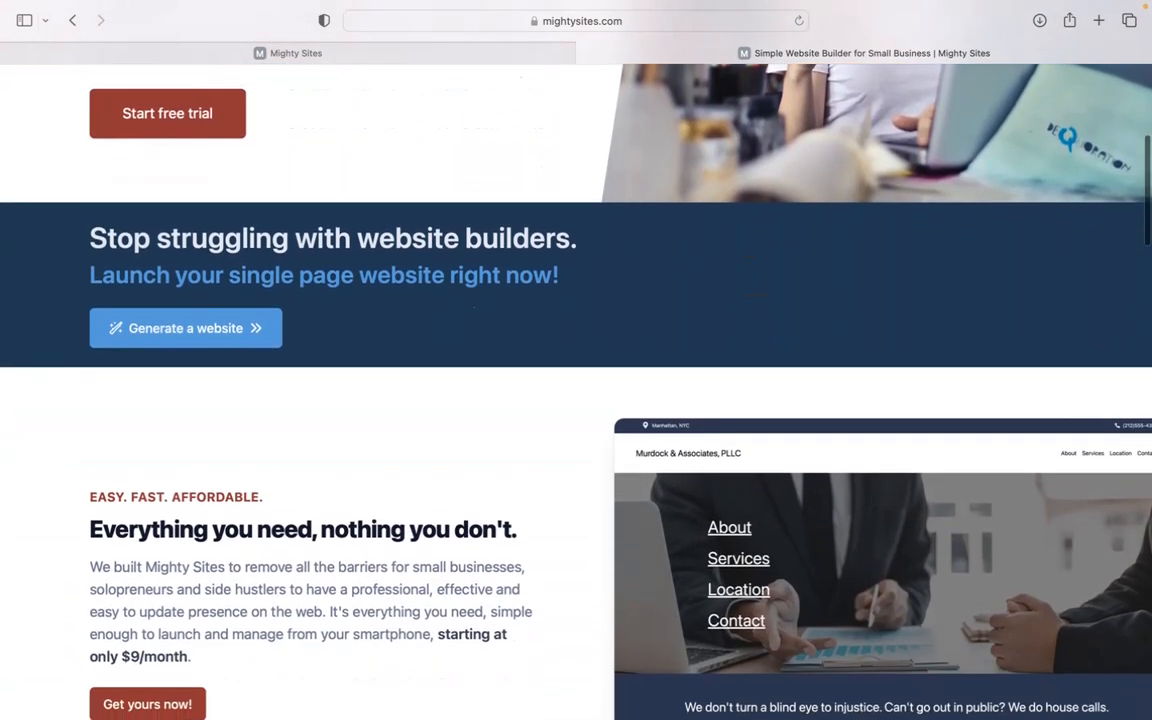
scroll(576, 390, "down", 2)
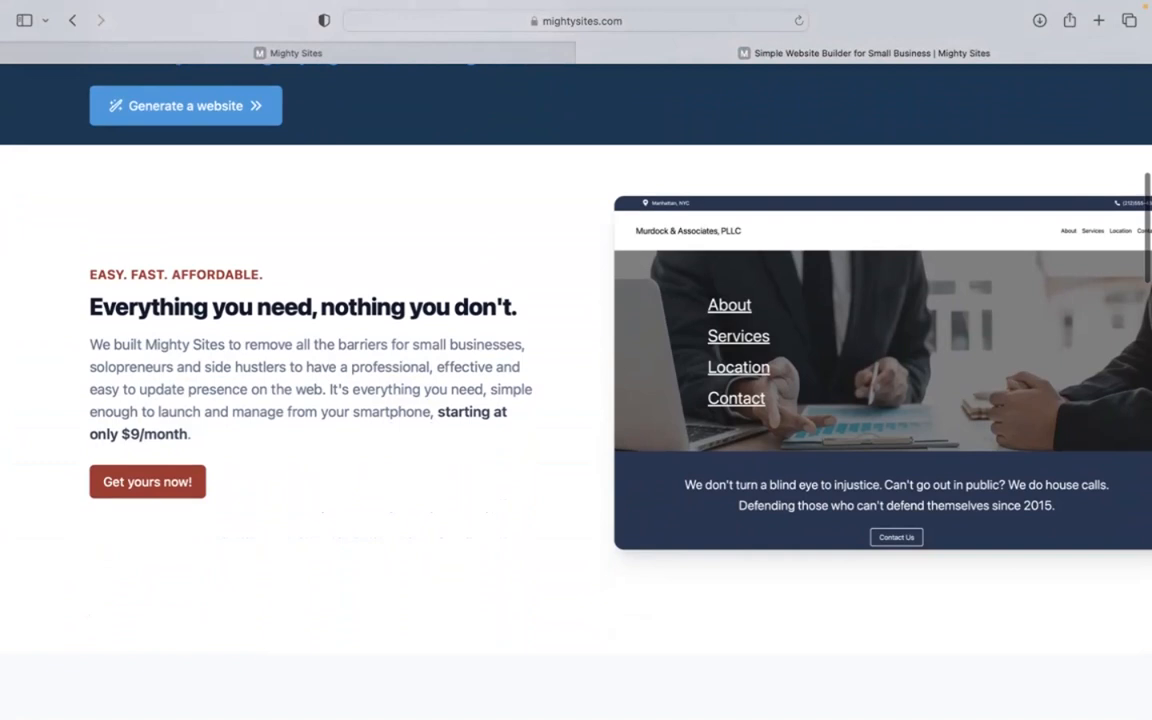
scroll(576, 390, "down", 3)
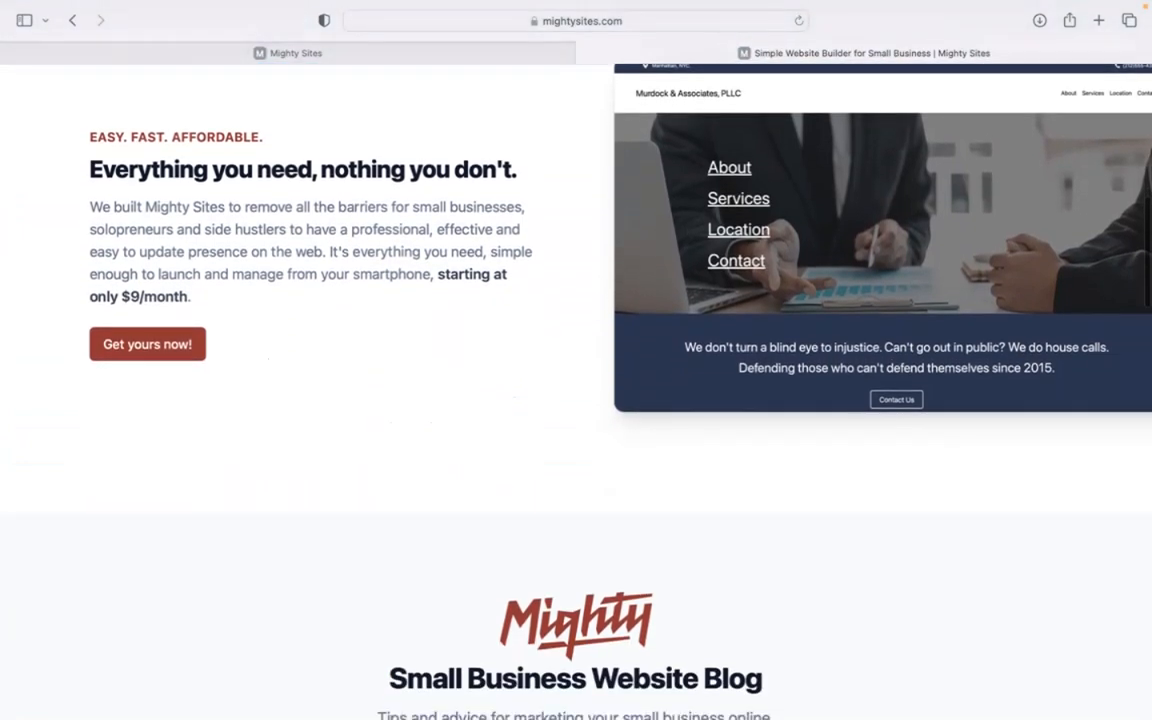
scroll(576, 390, "down", 4)
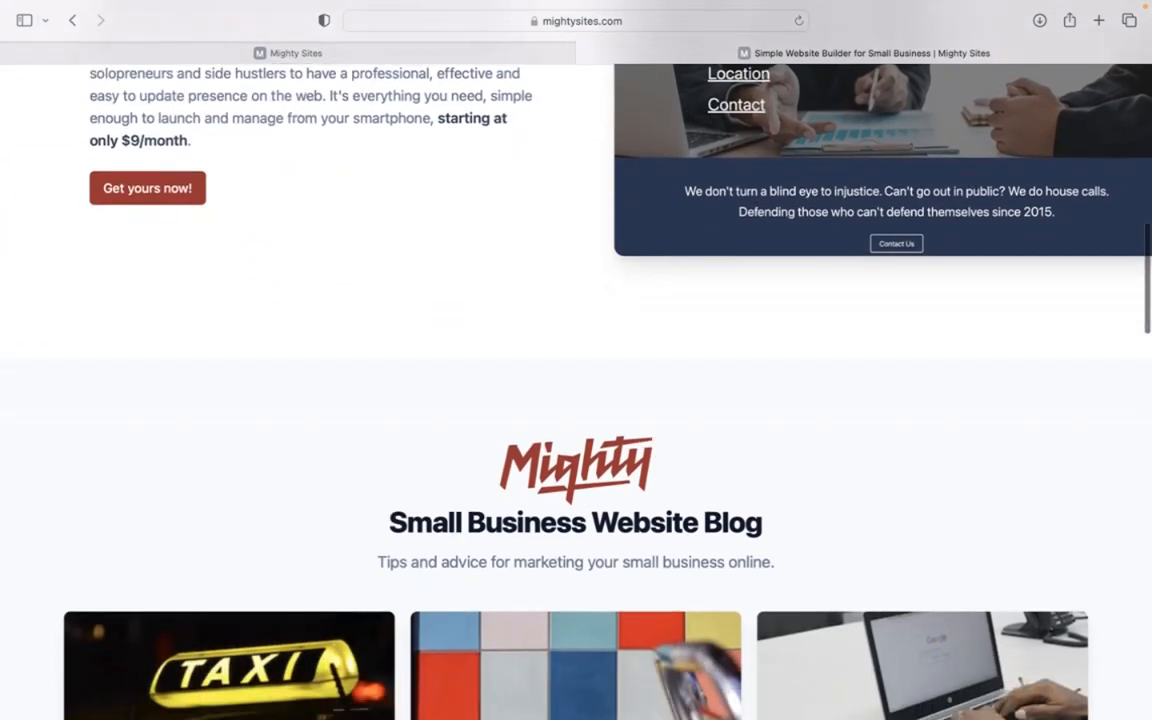
scroll(576, 390, "down", 10)
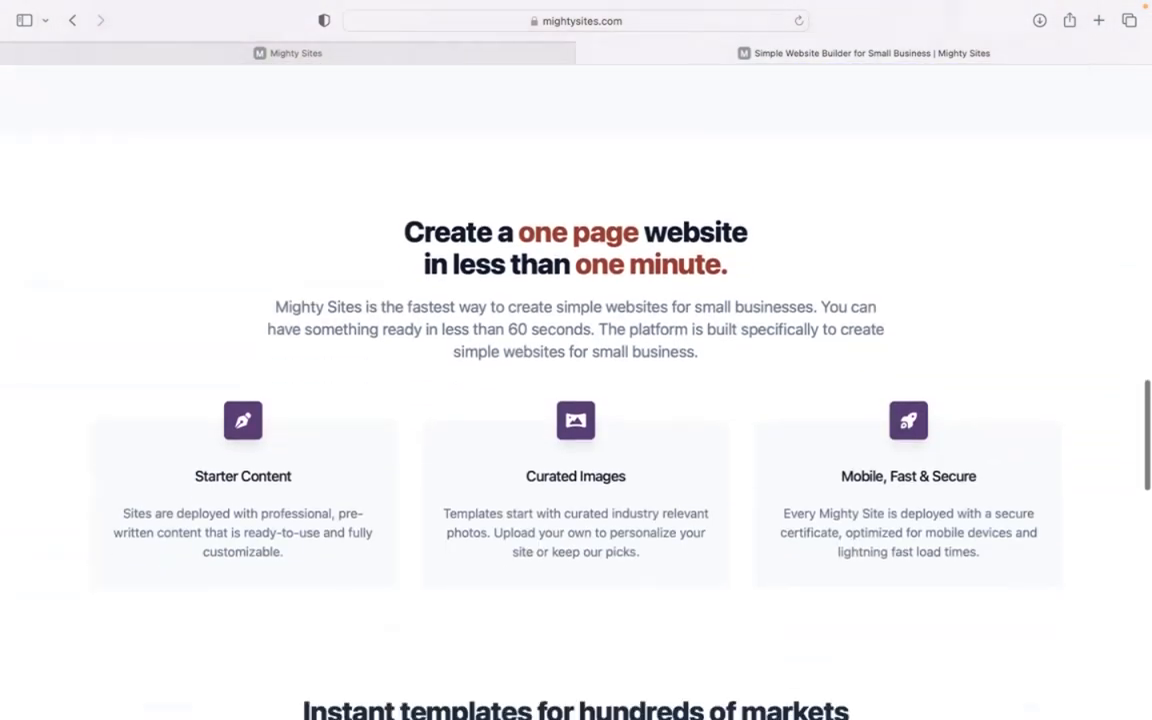
scroll(576, 390, "down", 1)
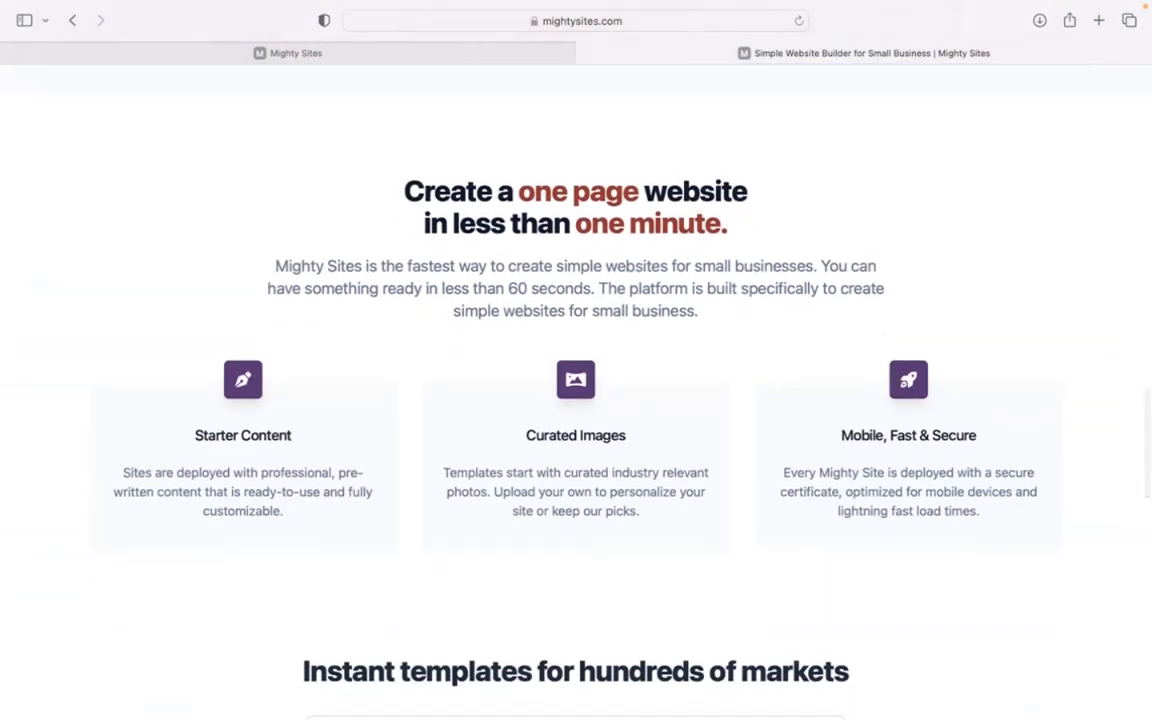
scroll(576, 390, "down", 3)
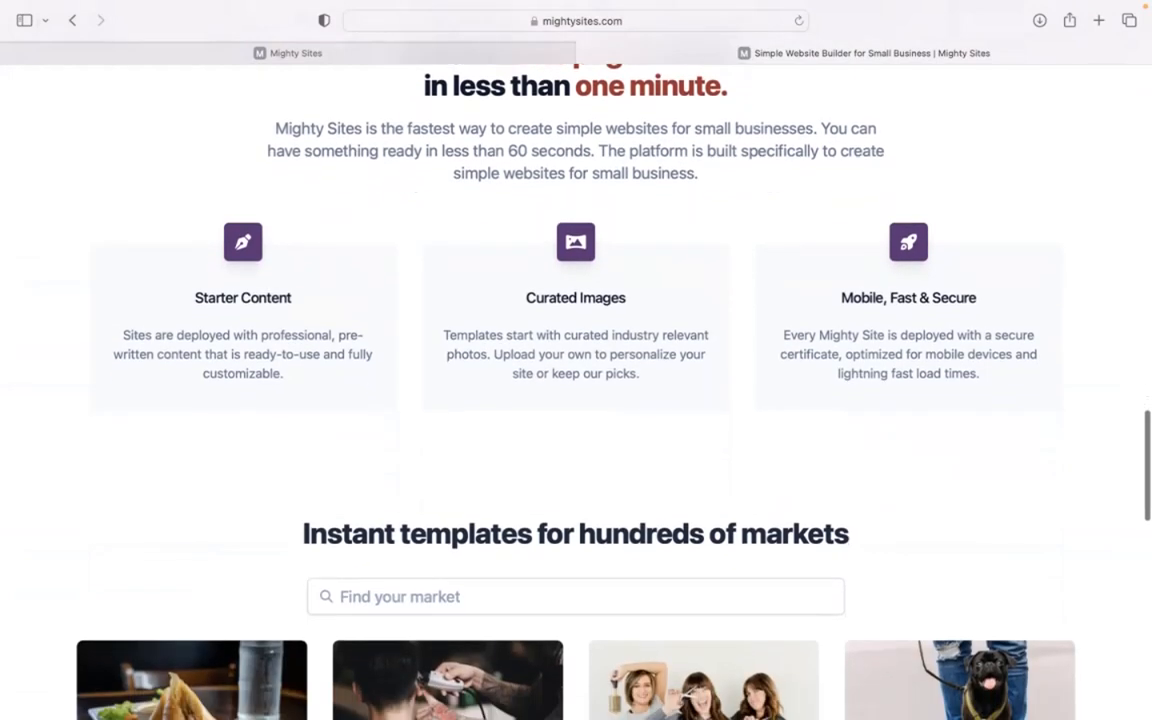
scroll(576, 390, "down", 10)
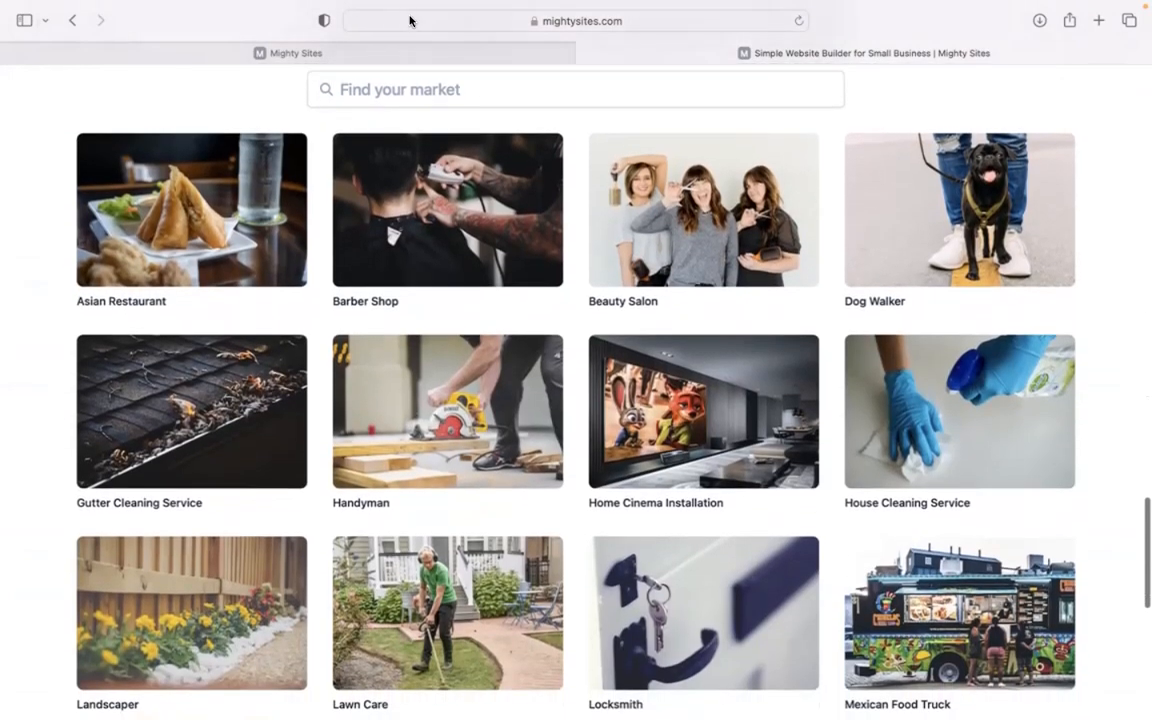
- Switch to the open site builder page and browse its catalogue of market templates
left_click(442, 51)
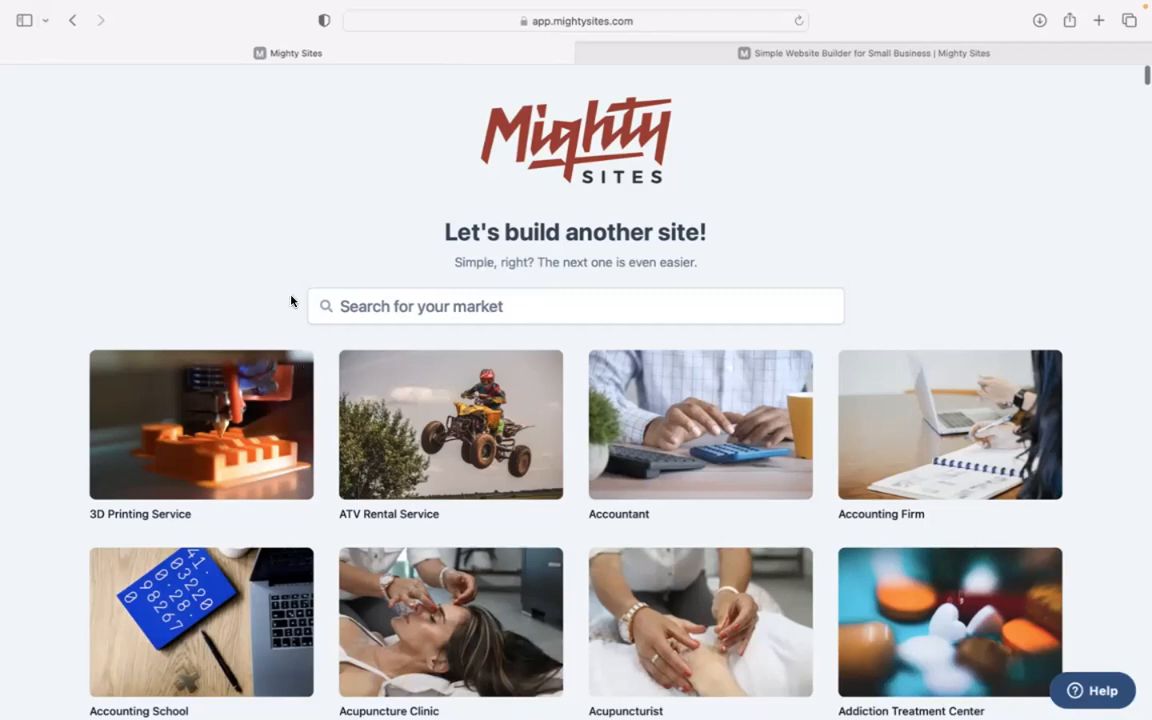
scroll(275, 244, "down", 5)
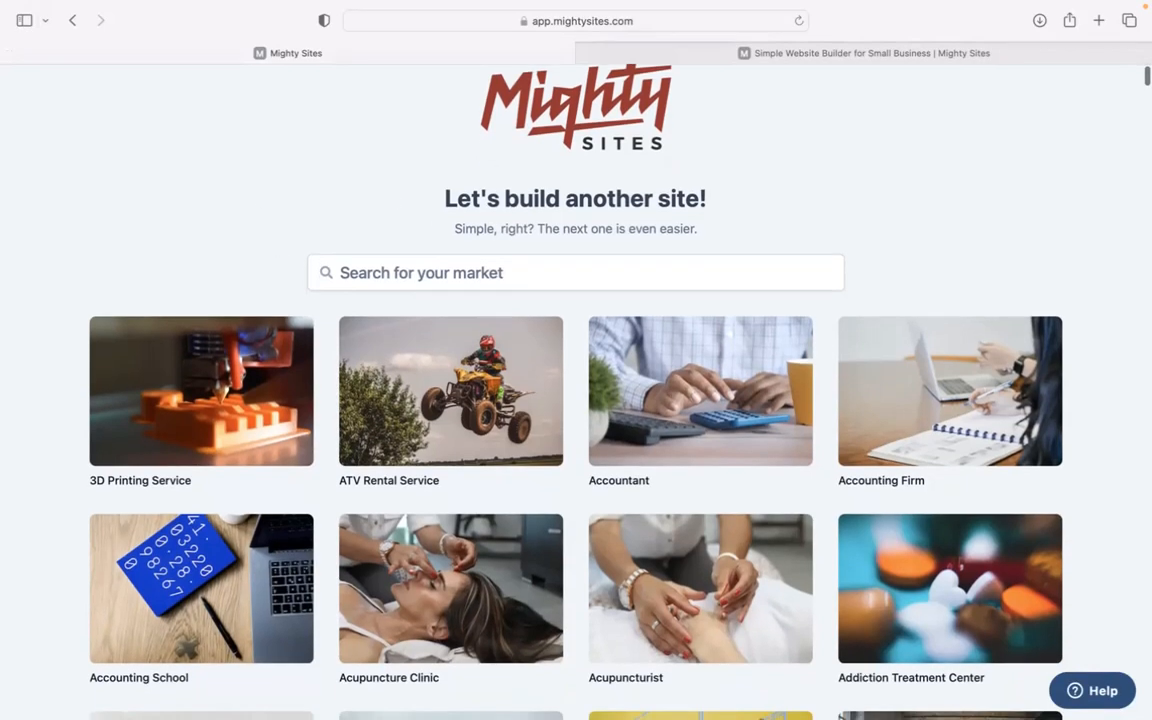
scroll(575, 390, "down", 8)
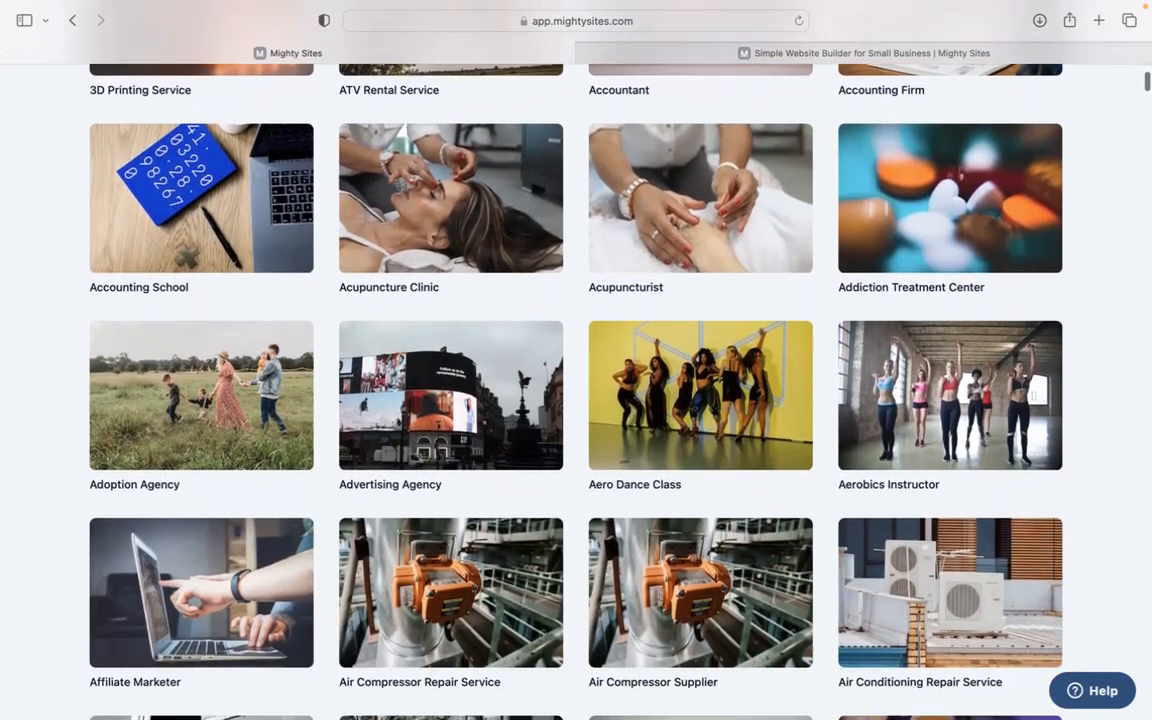
scroll(575, 390, "down", 12)
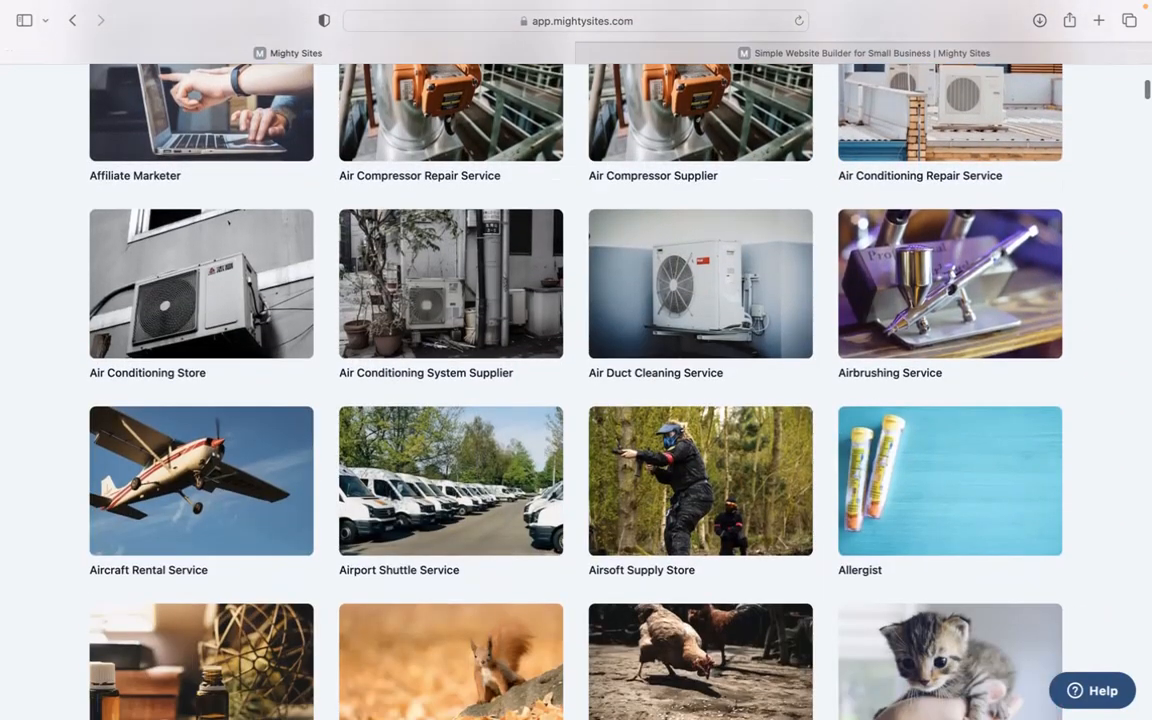
scroll(575, 390, "up", 10)
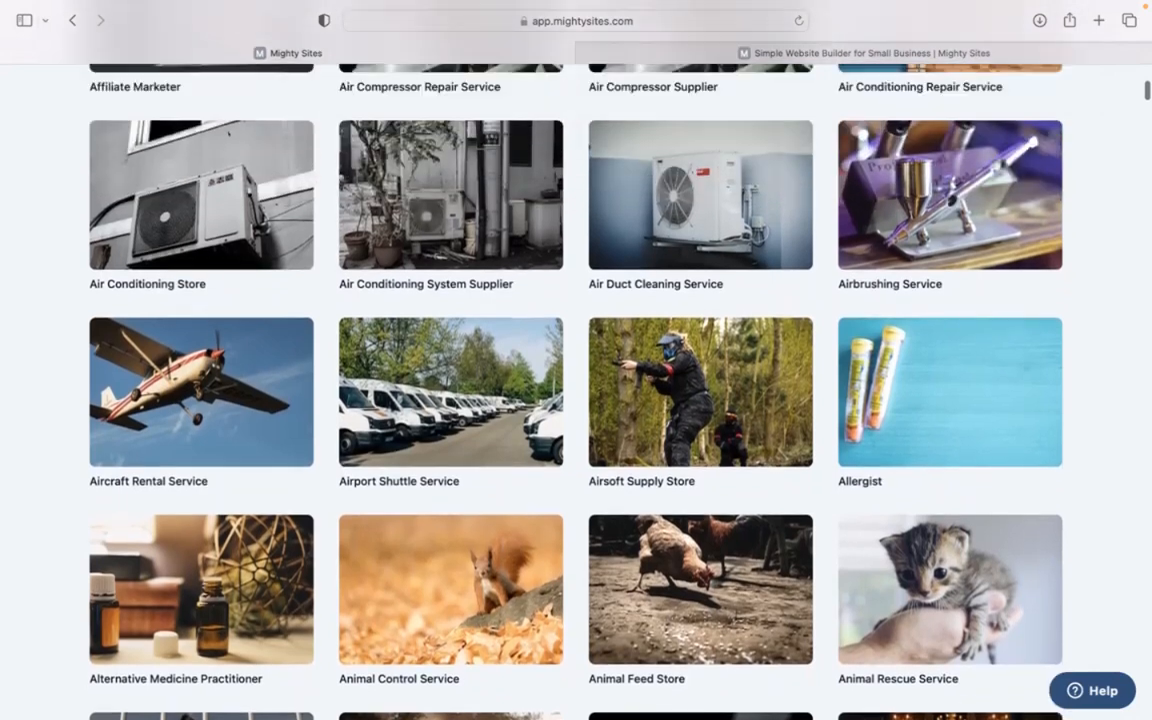
scroll(575, 390, "up", 10)
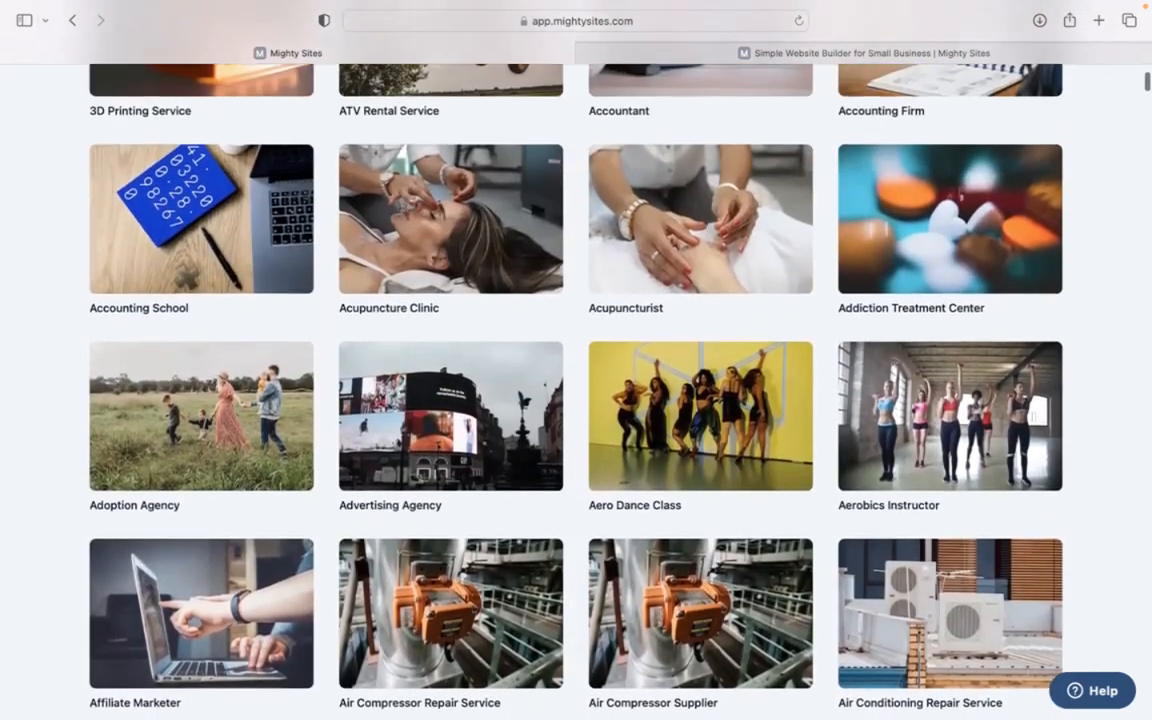
scroll(575, 390, "up", 3)
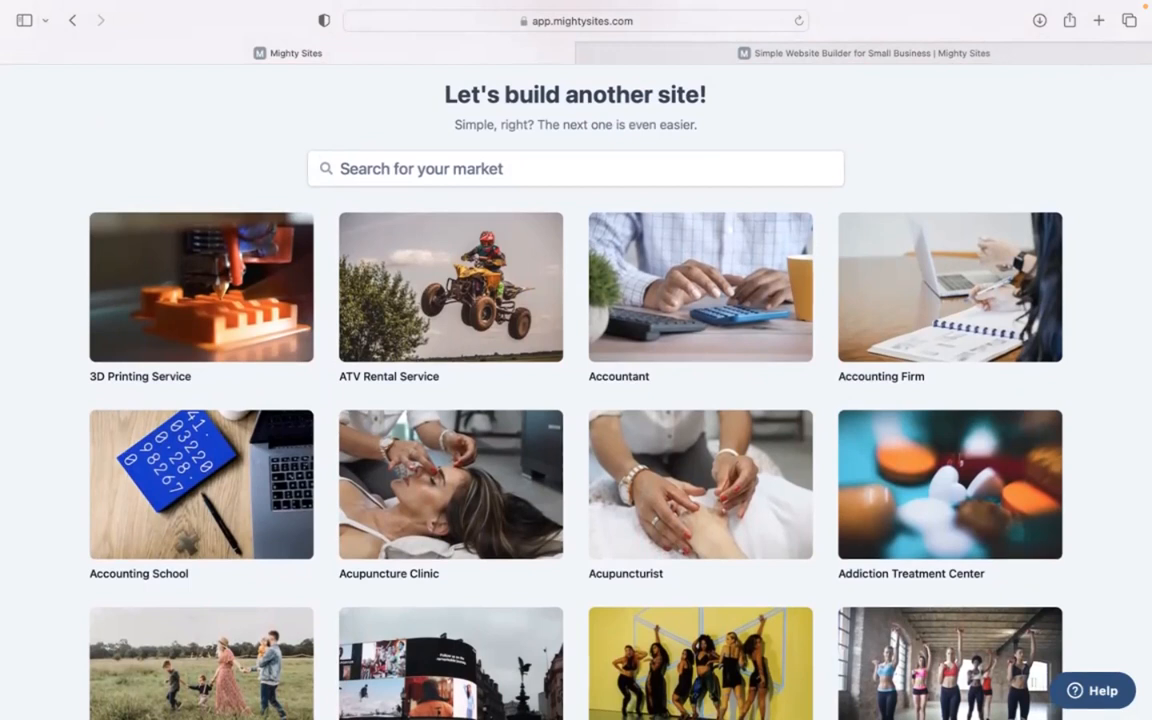
scroll(517, 293, "up", 3)
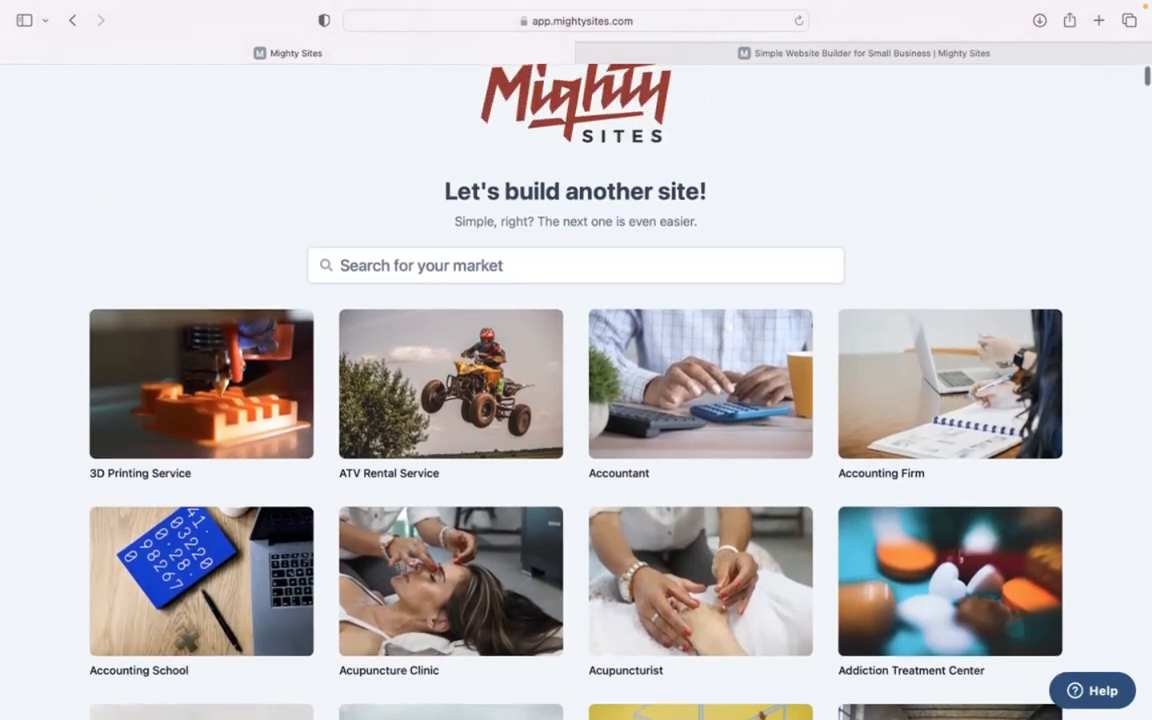
- Search the market templates for "pond" and choose the Pond Fish Supplier template
left_click(517, 293)
type("pond")
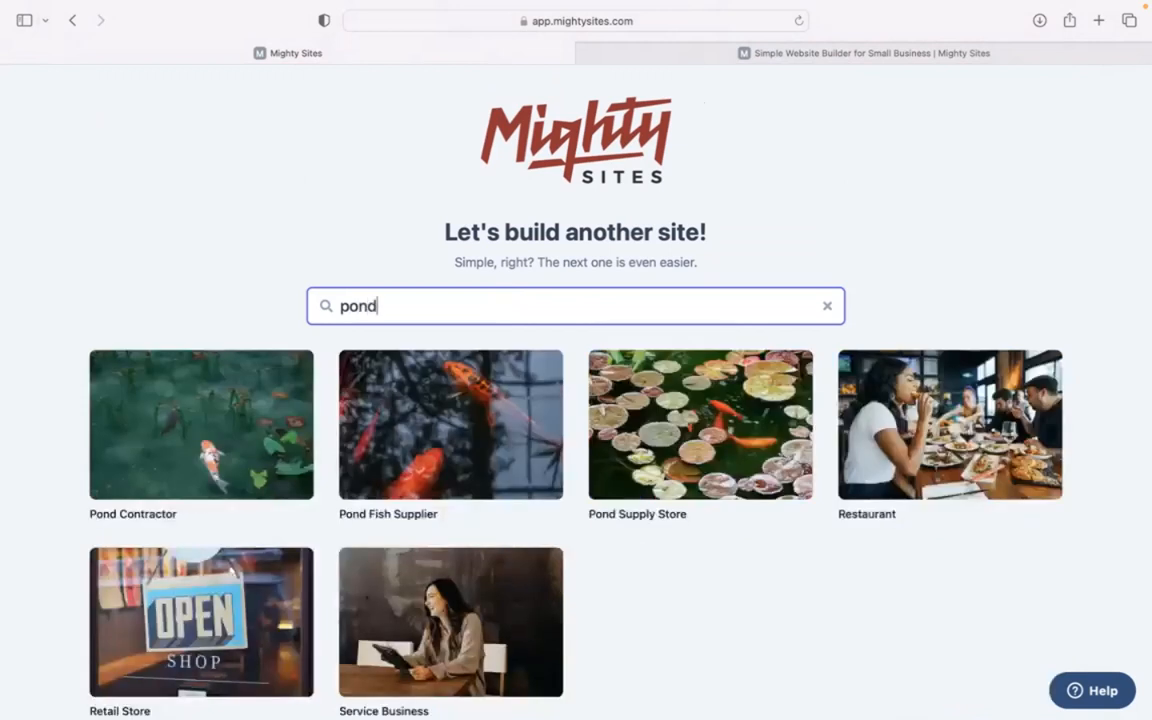
left_click(451, 424)
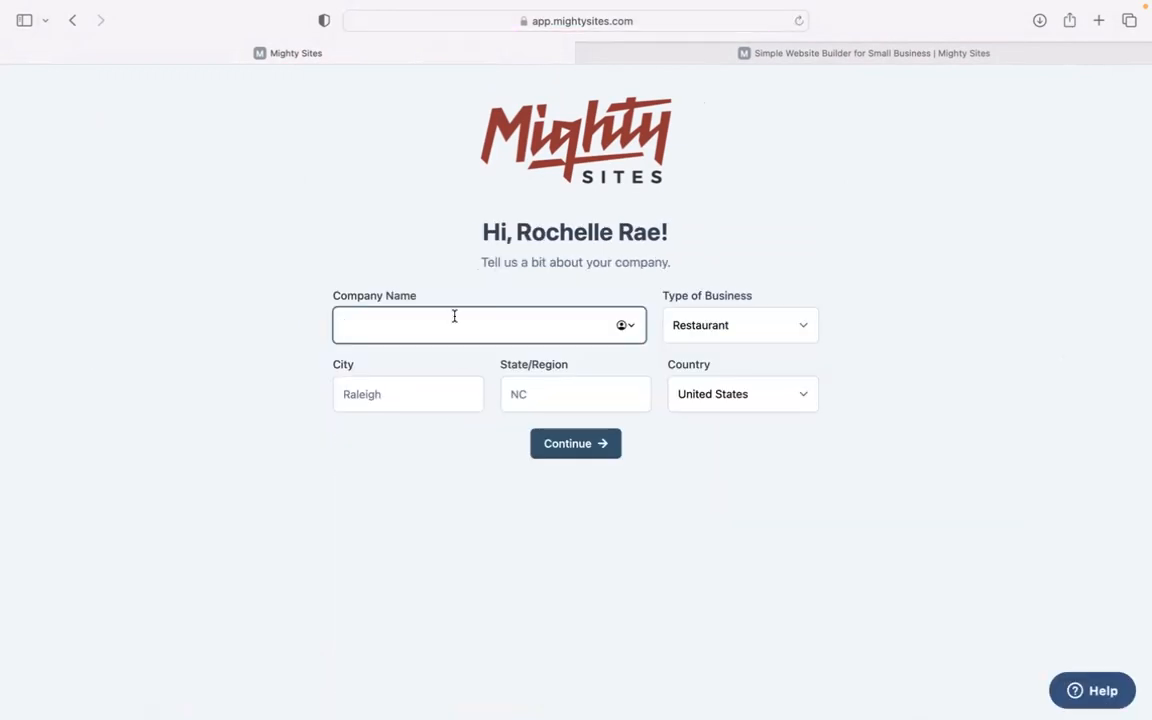
- Enter Red Pond Enterprises as the company name, Denver as the city and Colorado as the state
type("Red Pond Enterprises")
left_click(410, 388)
type("Denver")
left_click(563, 388)
type("Colorado")
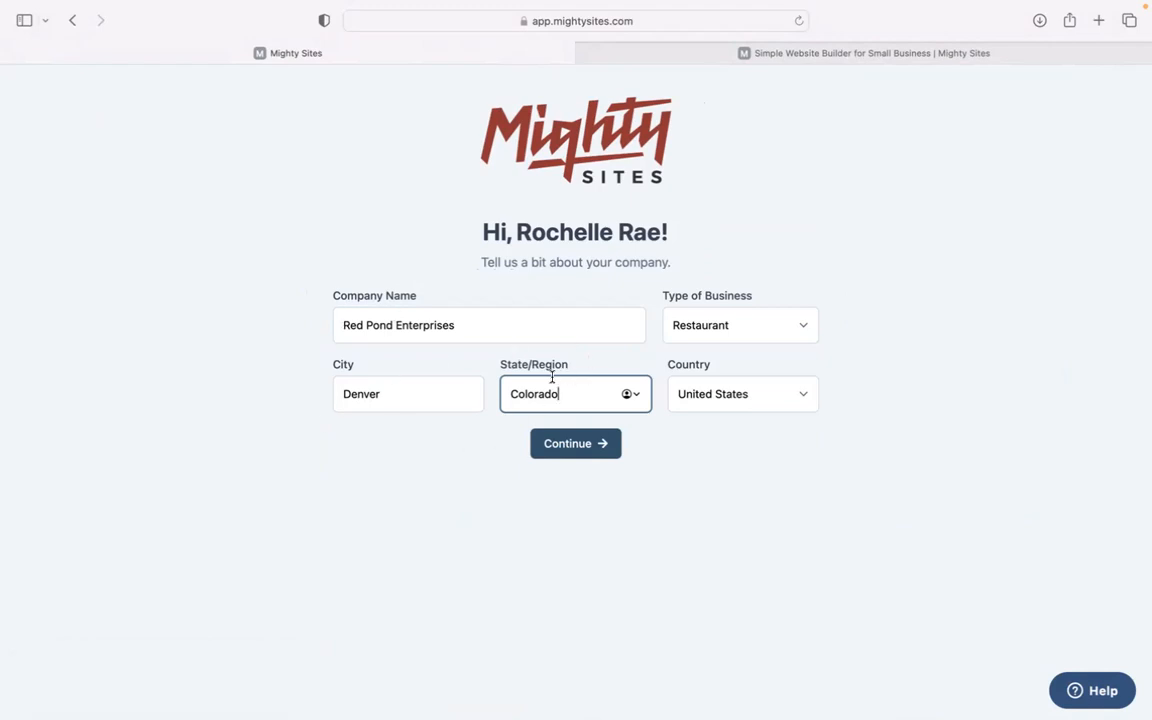
- Set the type of business to Service and submit the company details to generate the website
left_click(733, 332)
left_click(738, 353)
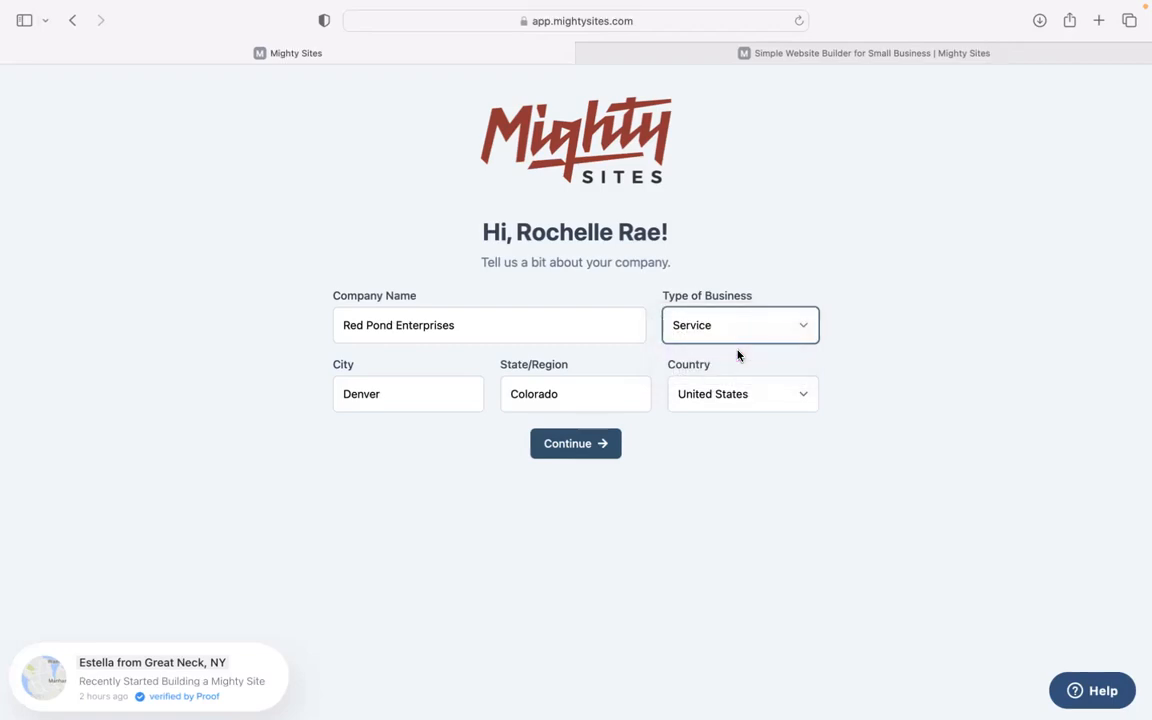
left_click(583, 455)
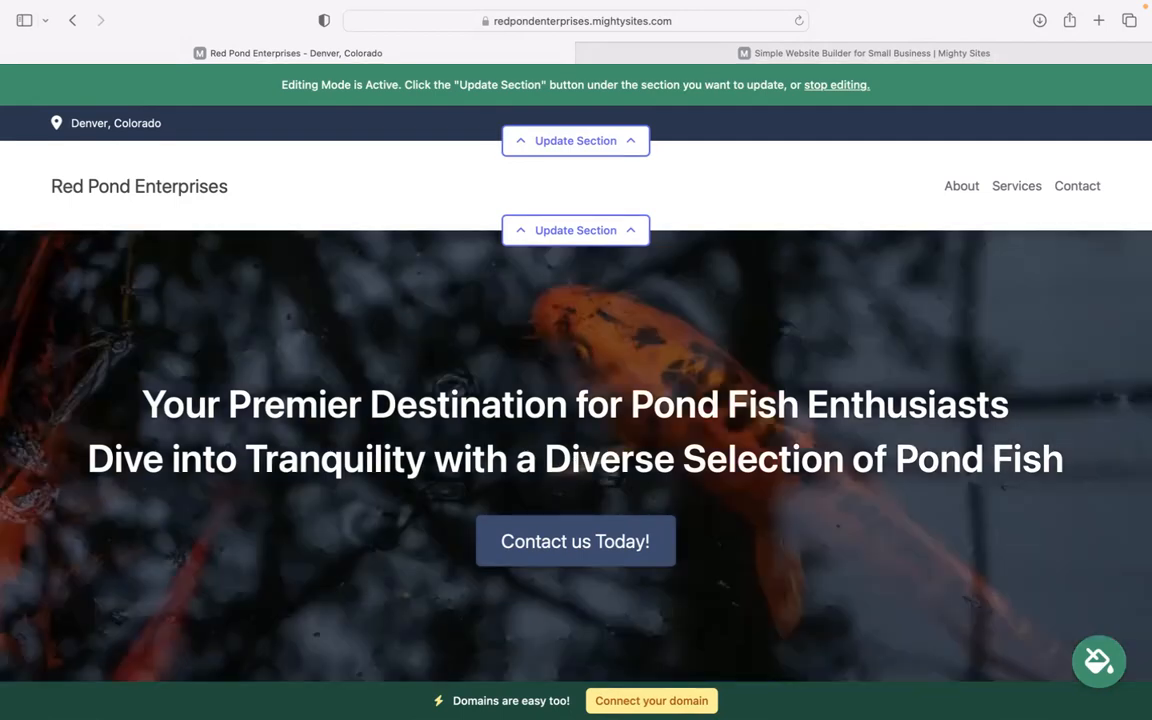
- Review the generated site's hero, introduction, About Us and pond fish sections down to the Get In Touch form
scroll(255, 352, "down", 2)
left_click_drag(182, 296, 1142, 371)
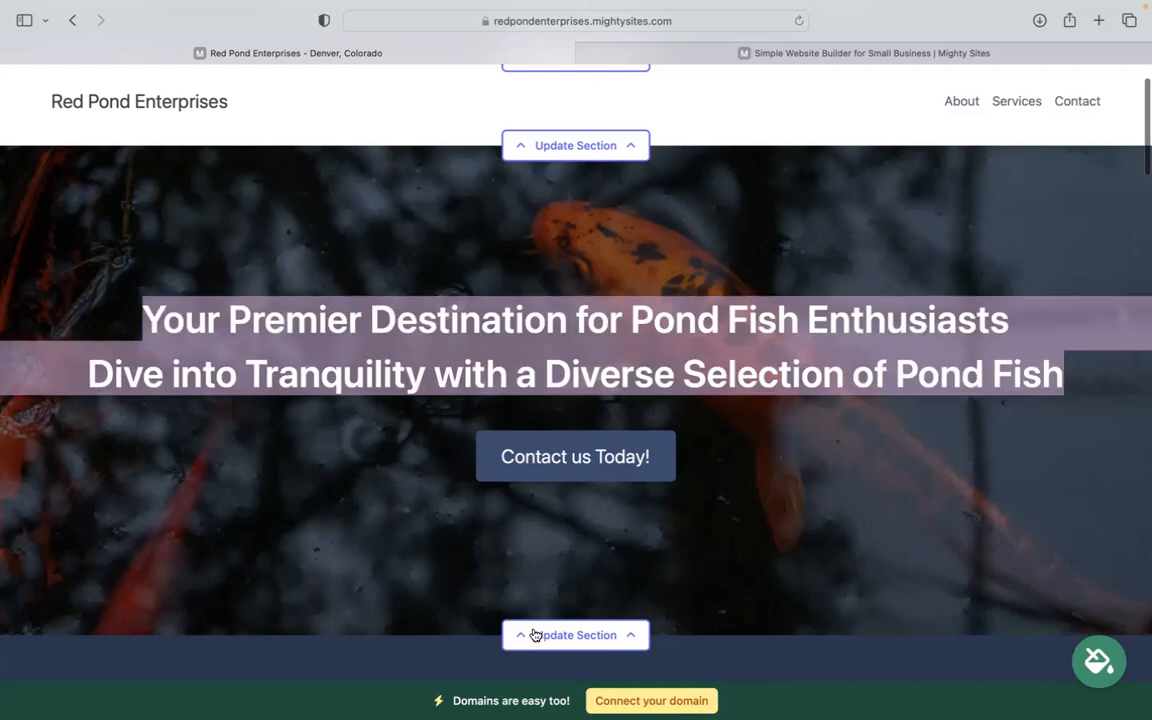
scroll(605, 282, "down", 5)
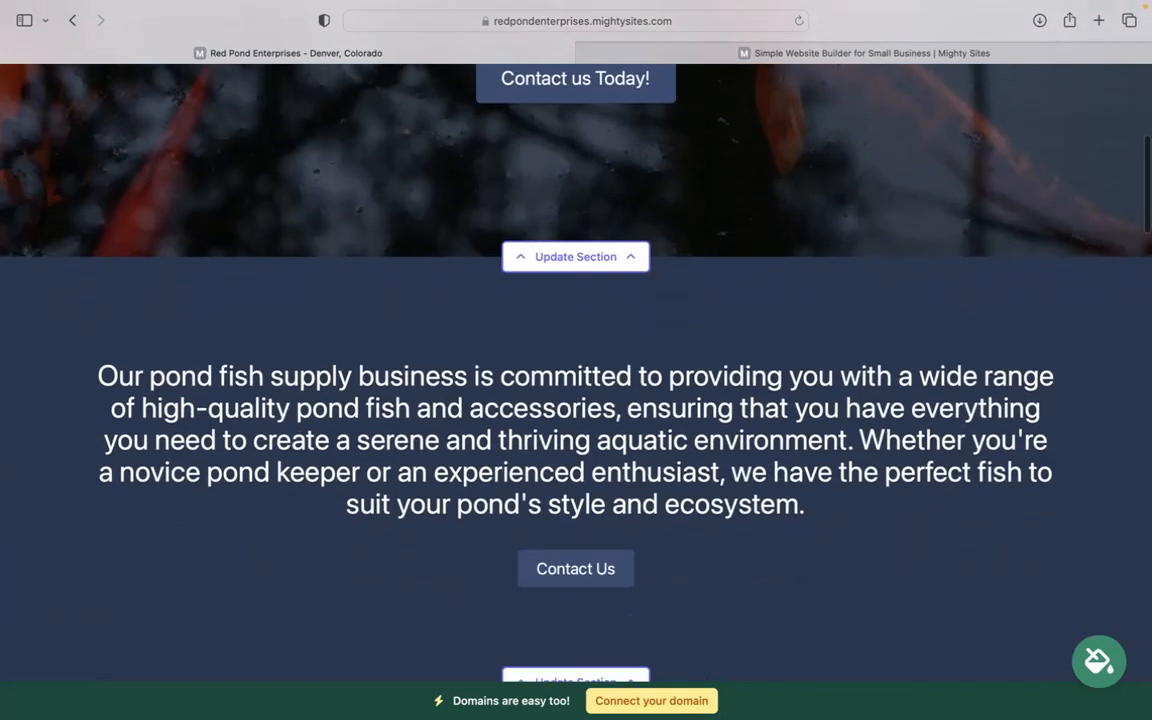
scroll(688, 324, "up", 5)
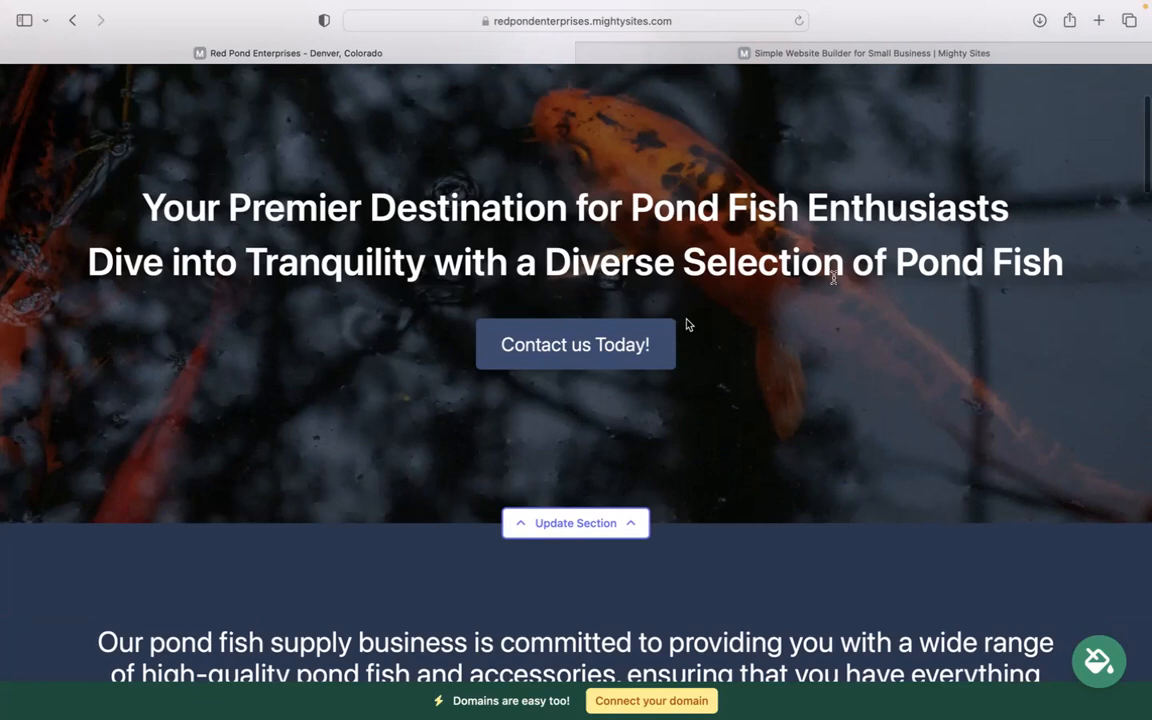
scroll(658, 429, "down", 5)
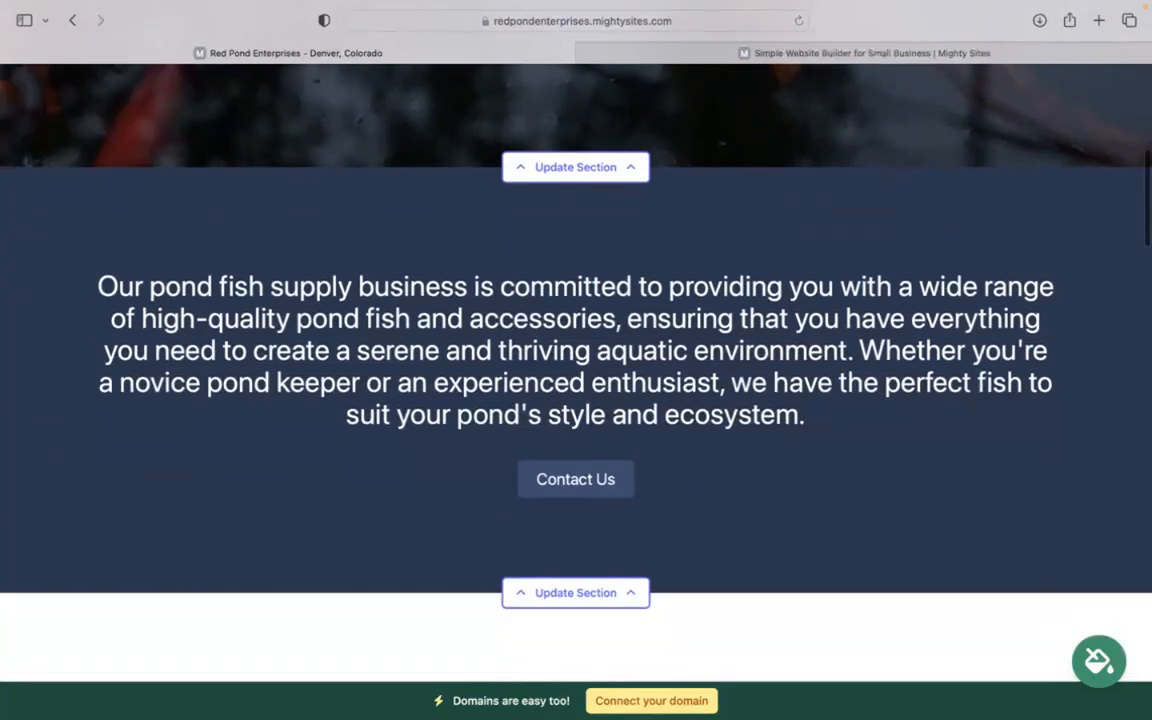
scroll(757, 640, "down", 8)
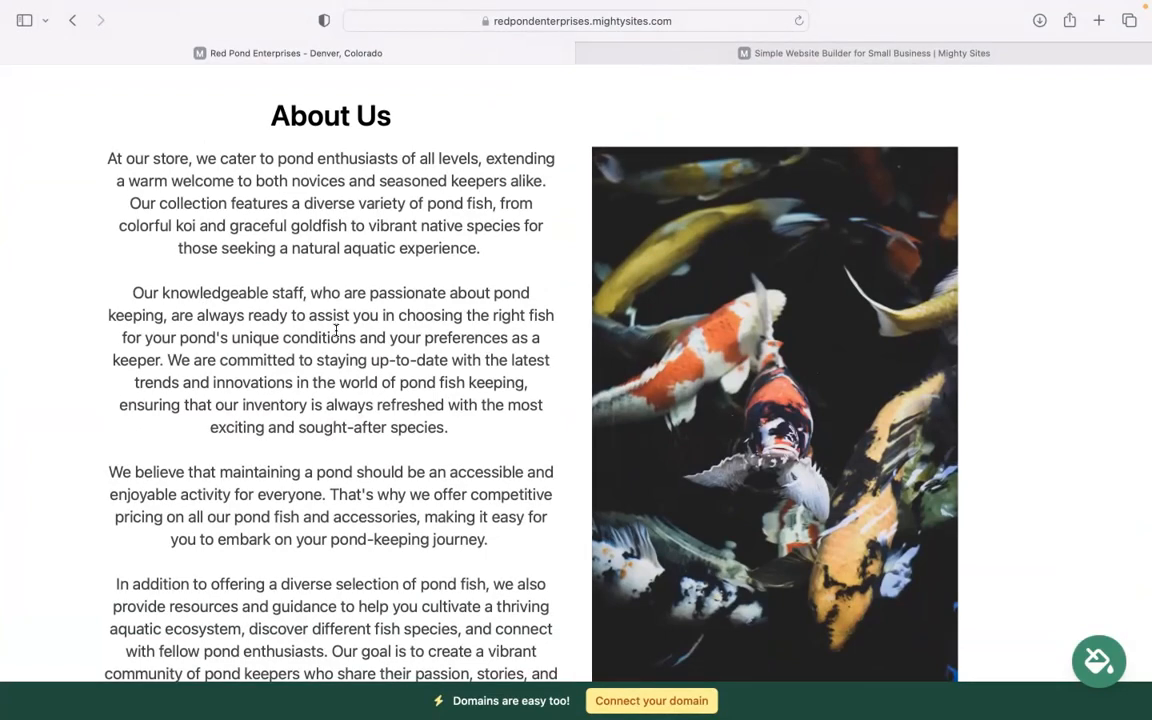
scroll(336, 331, "down", 3)
left_click_drag(138, 162, 485, 472)
left_click(370, 408)
scroll(370, 408, "down", 4)
scroll(576, 370, "down", 15)
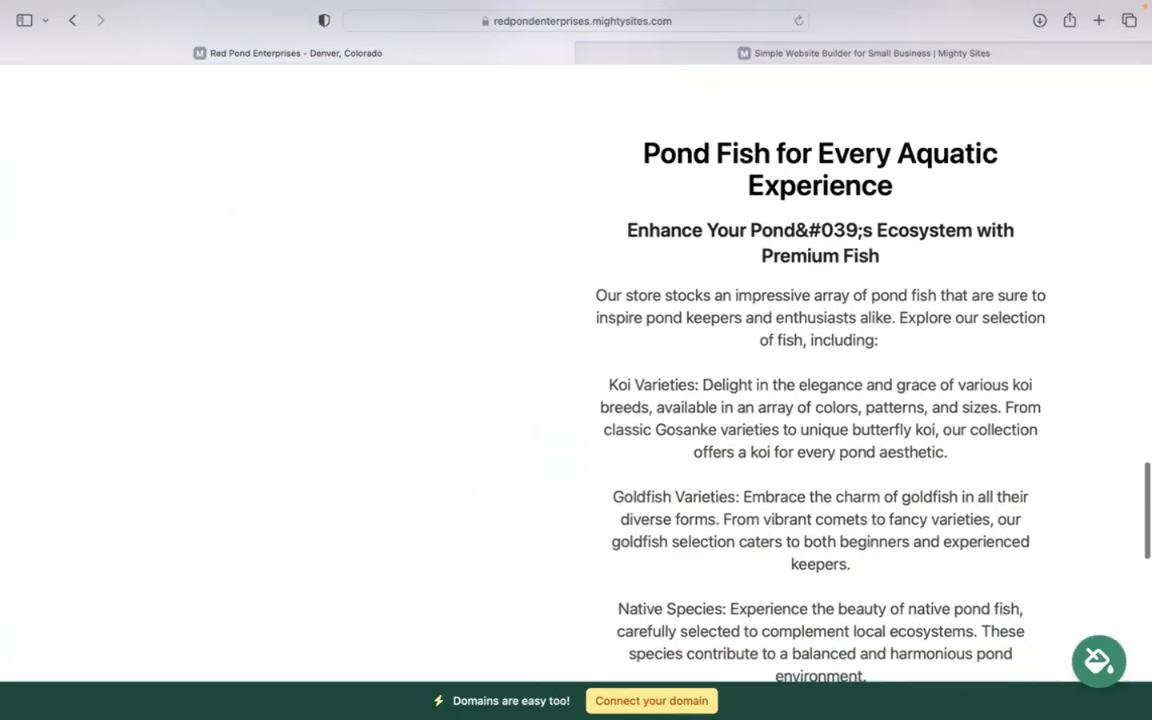
left_click_drag(656, 253, 820, 585)
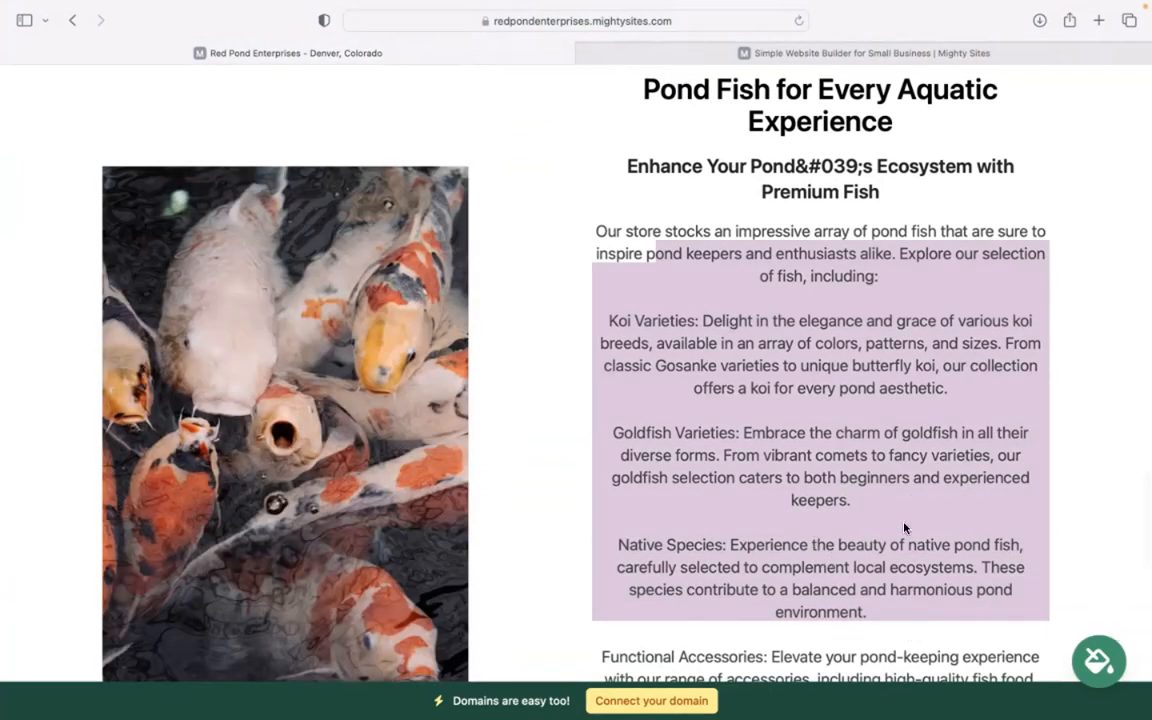
scroll(904, 528, "down", 5)
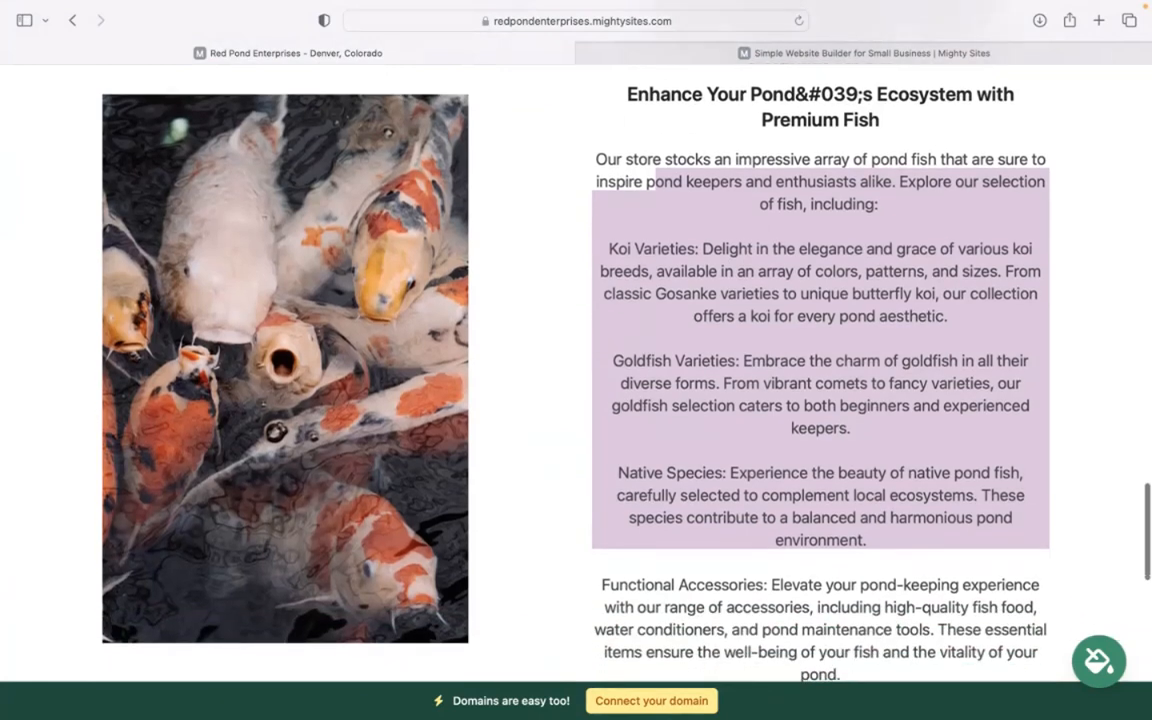
scroll(904, 528, "down", 12)
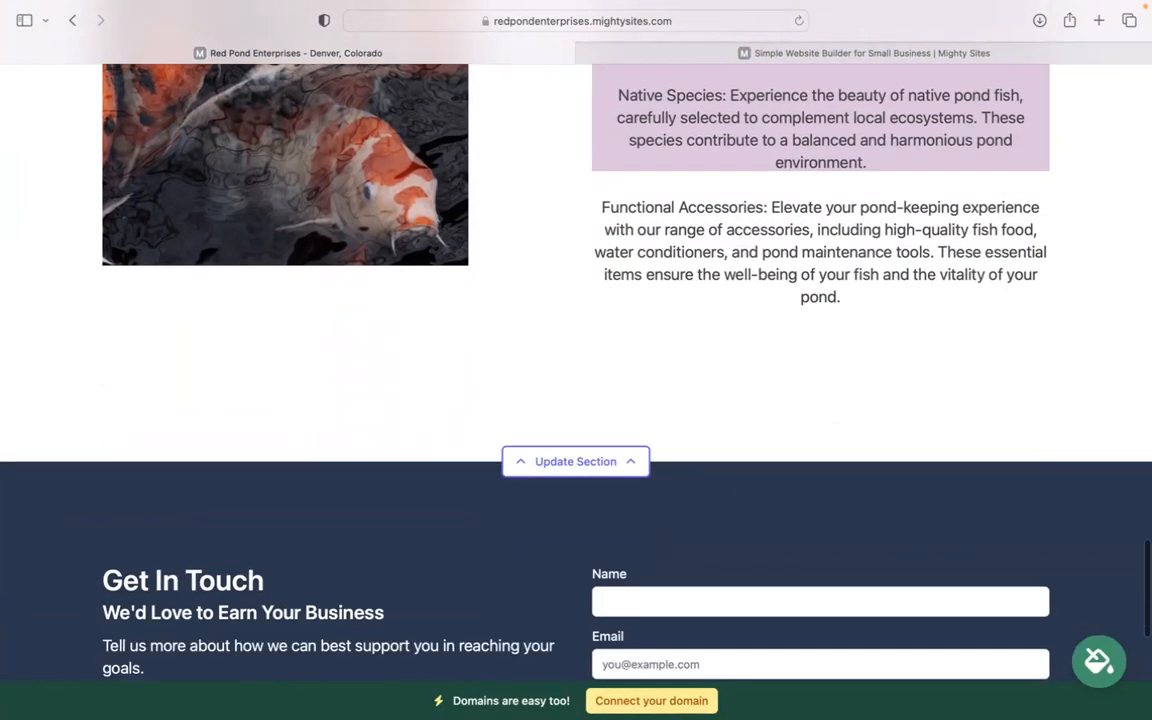
- Enter the organization's email in the top bar's location details and have it shown on the site
scroll(904, 528, "down", 3)
scroll(904, 528, "up", 14)
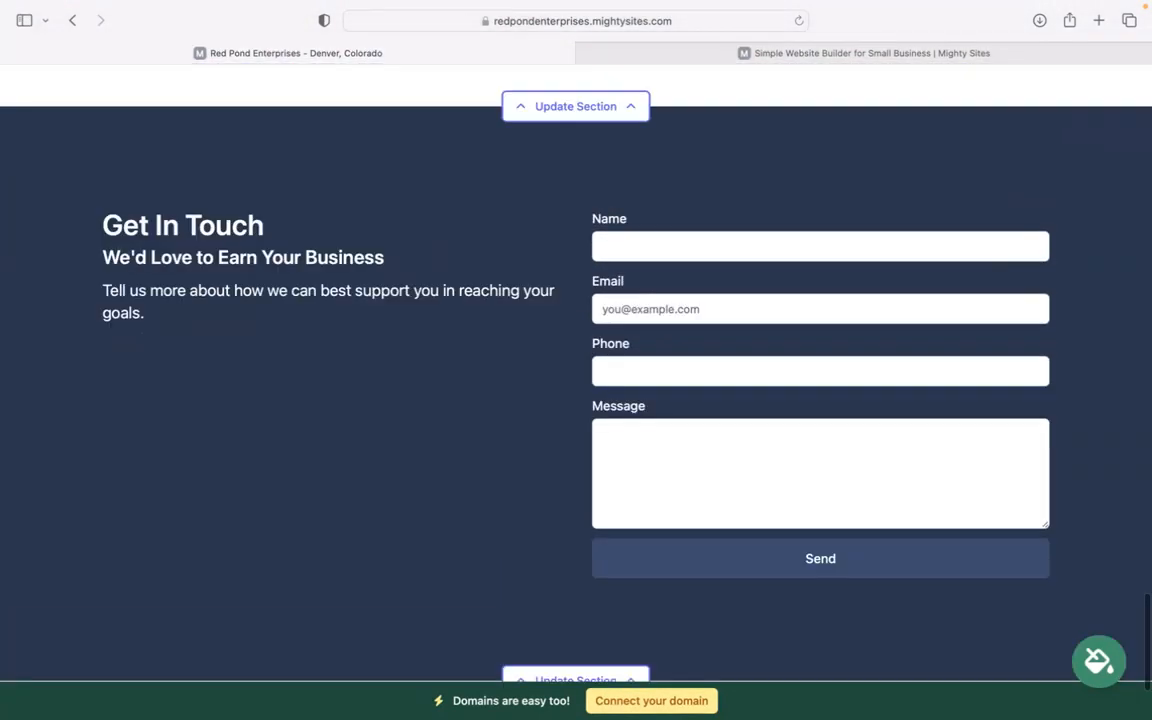
scroll(904, 528, "up", 7)
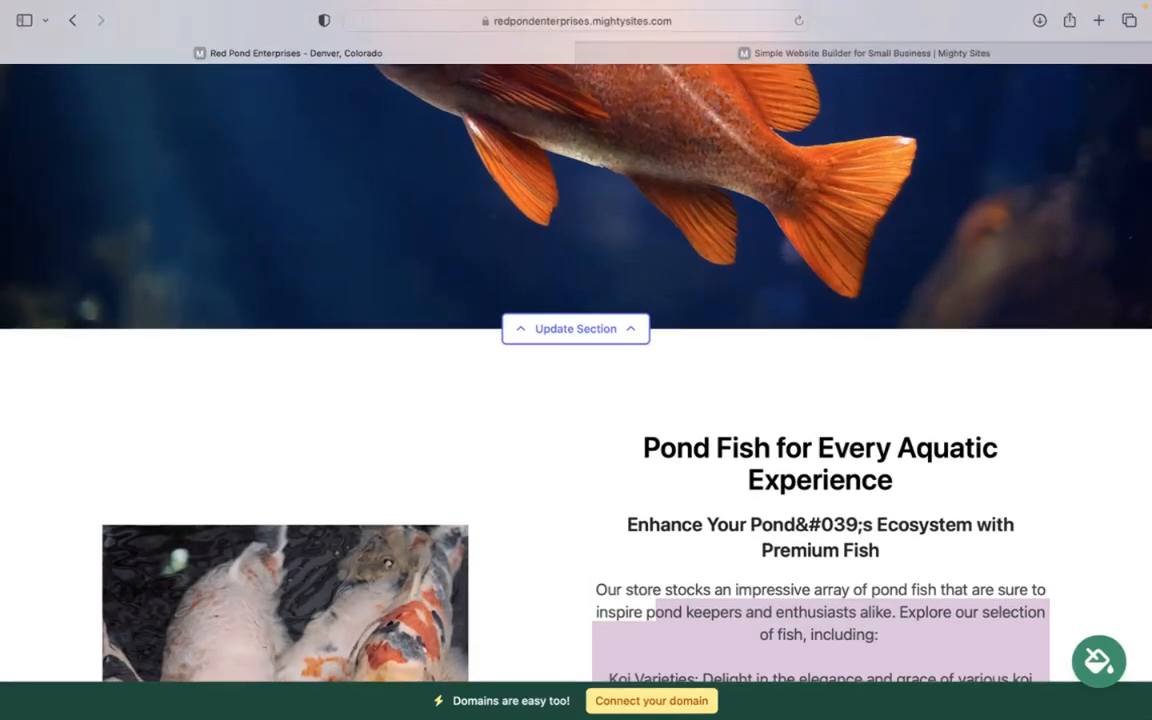
scroll(576, 370, "up", 20)
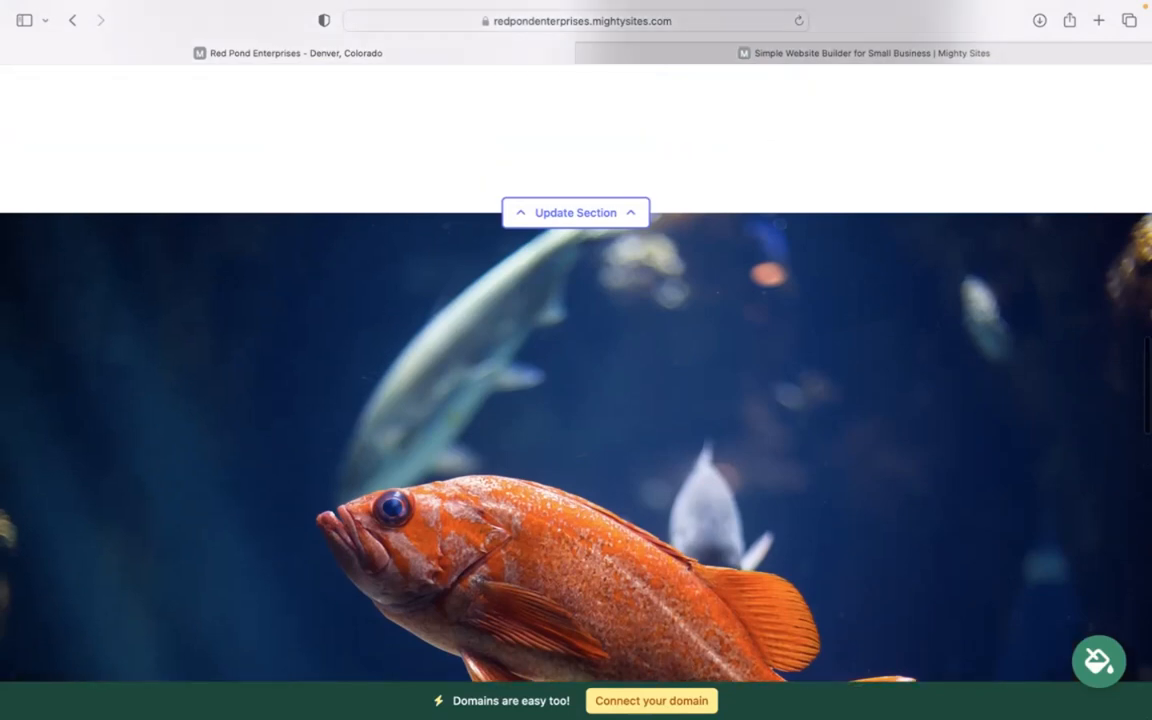
scroll(576, 370, "up", 12)
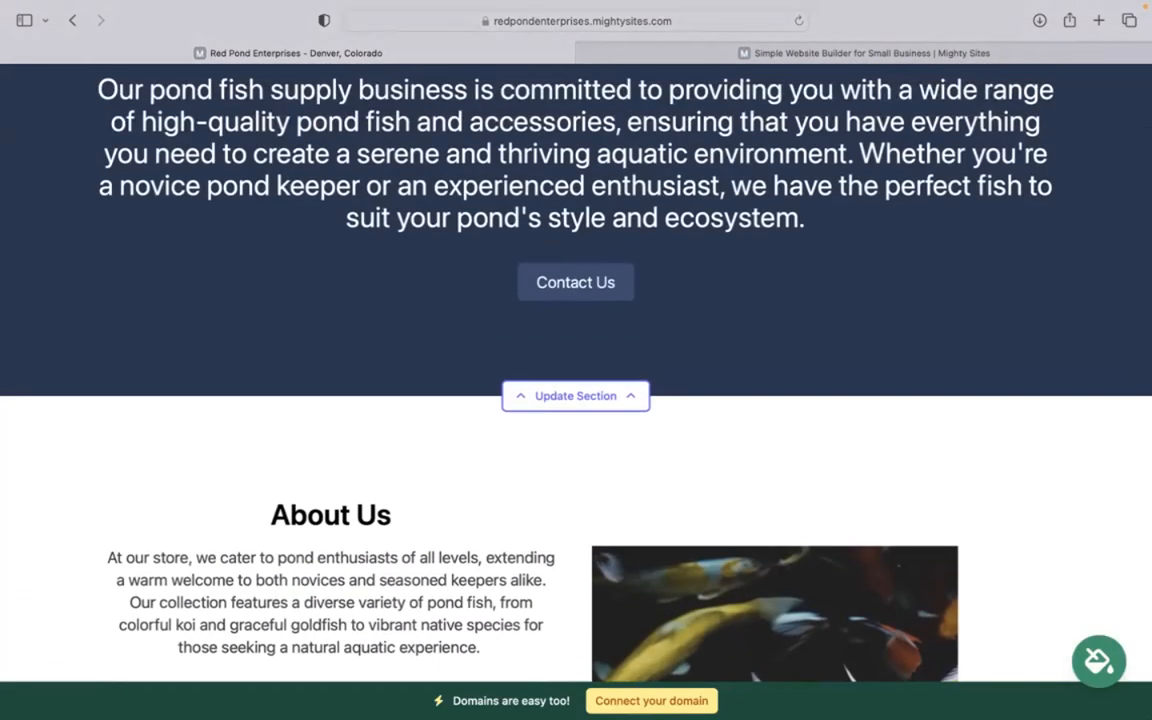
scroll(576, 370, "up", 14)
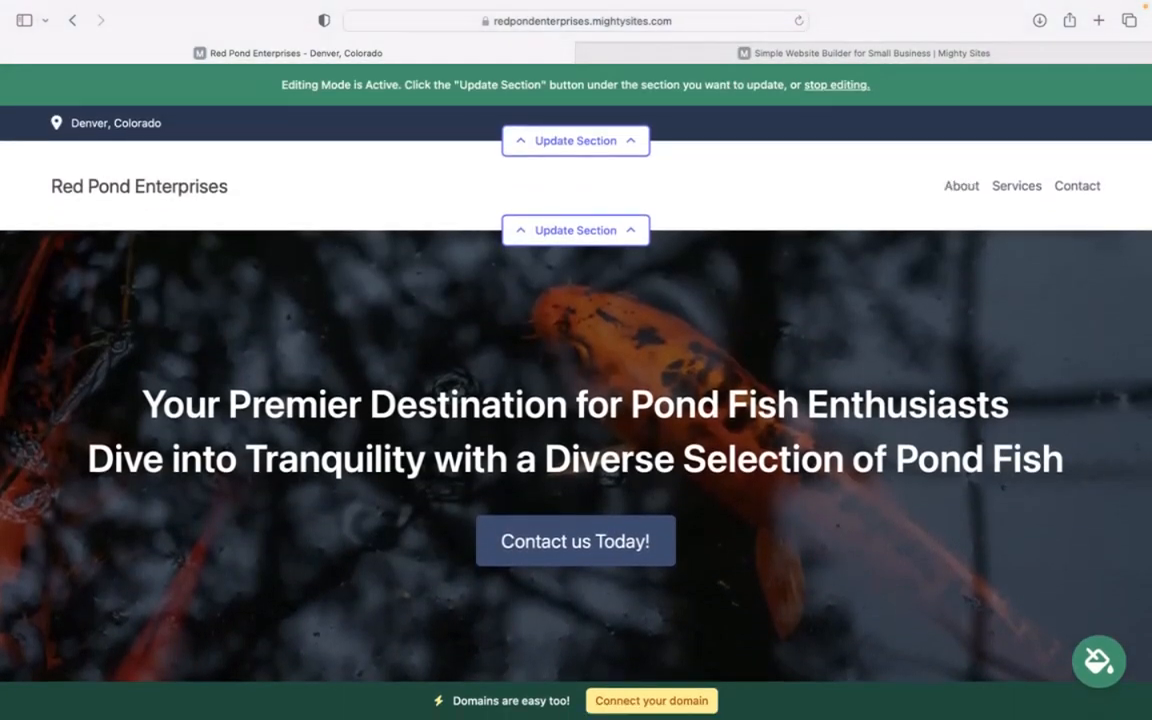
left_click(600, 138)
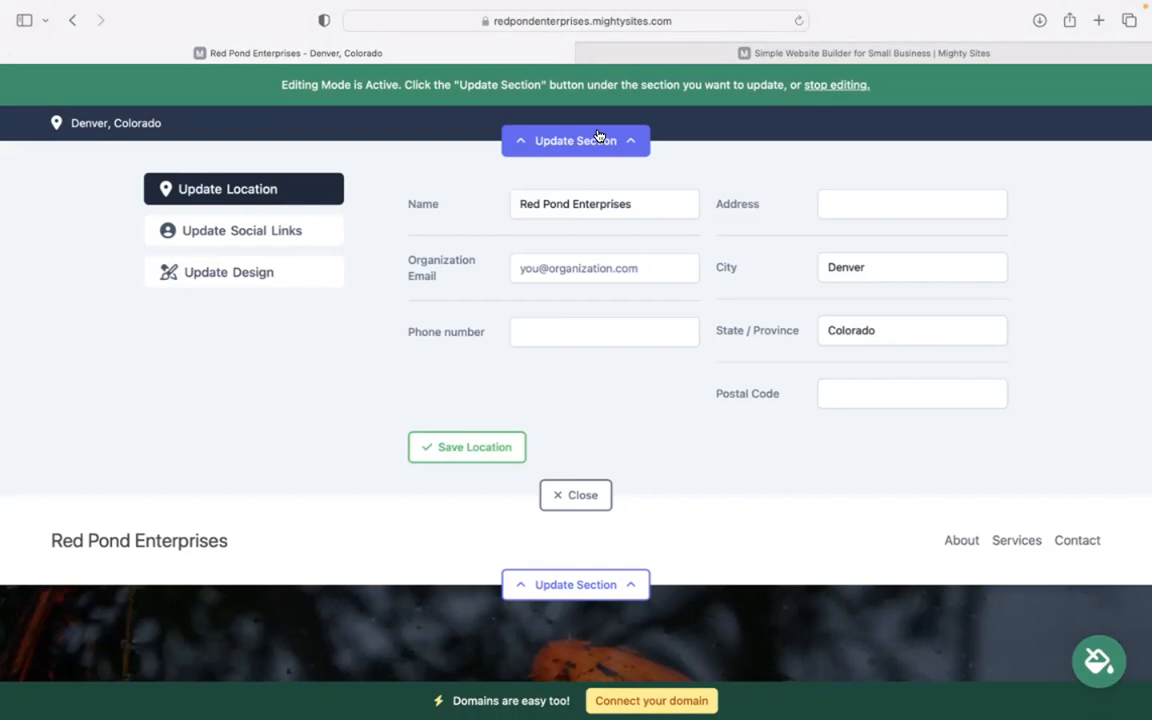
left_click(600, 267)
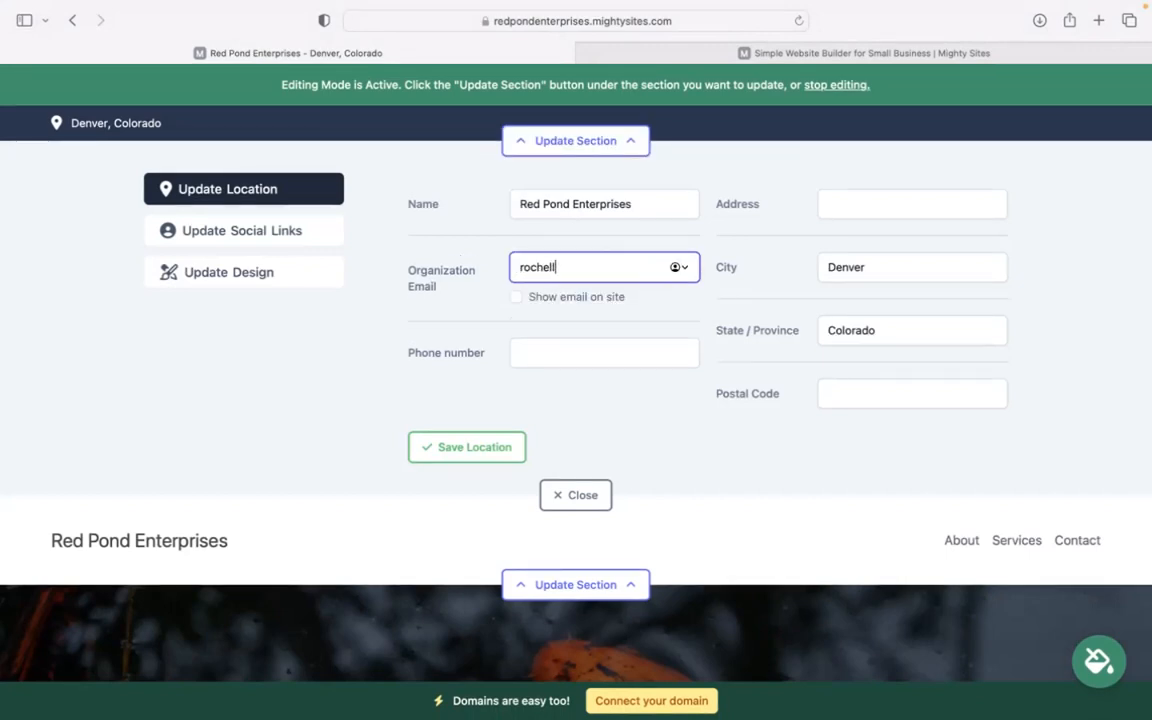
left_click(516, 297)
- Enter the organization's phone number in the location details
left_click(551, 345)
key("BackSpace")
key("BackSpace")
key("BackSpace")
key("BackSpace")
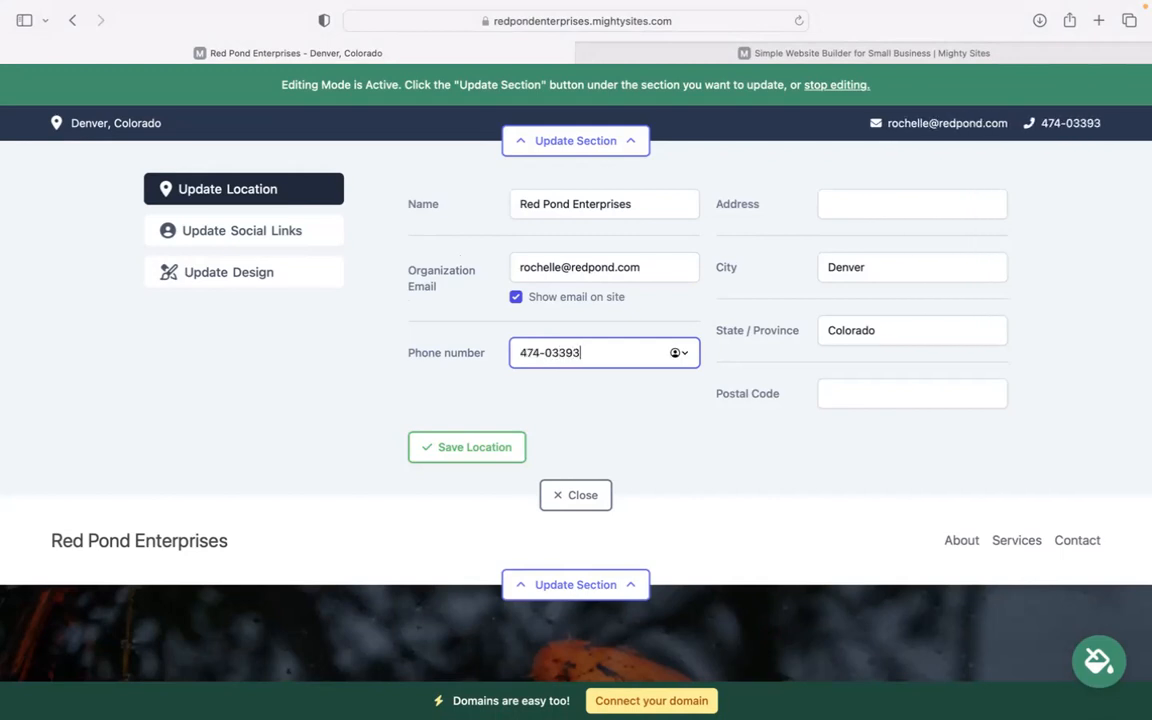
- Fill in the organization's street address and postal code and save the location
left_click(881, 200)
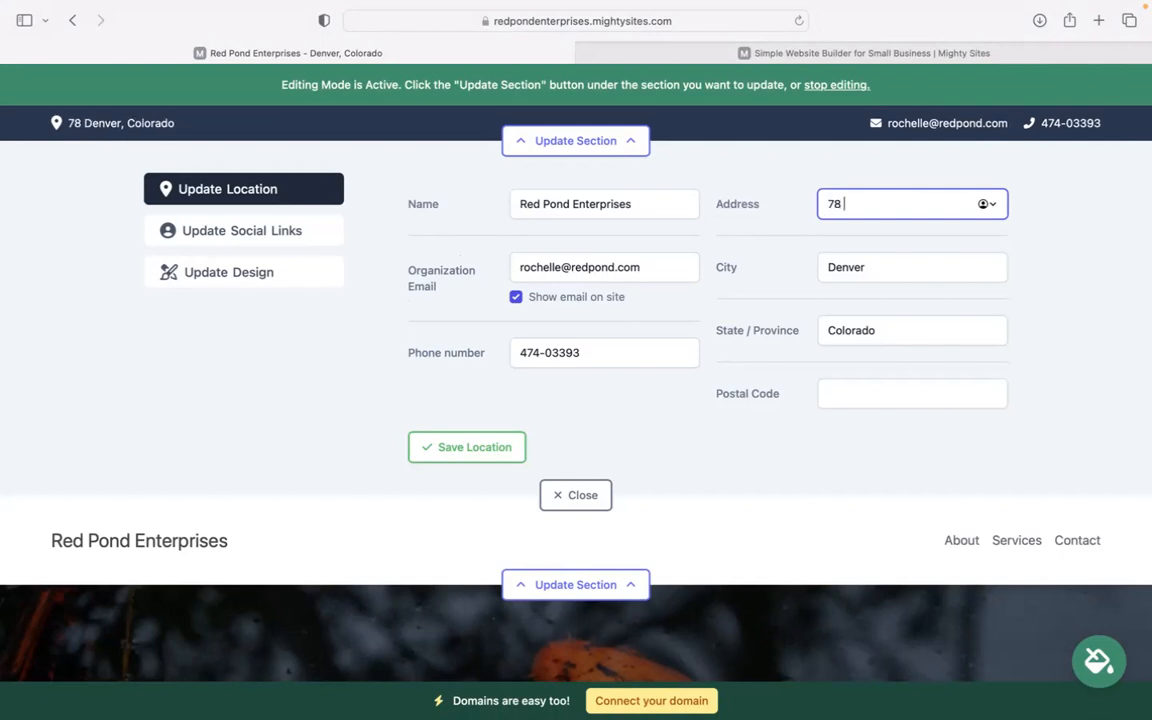
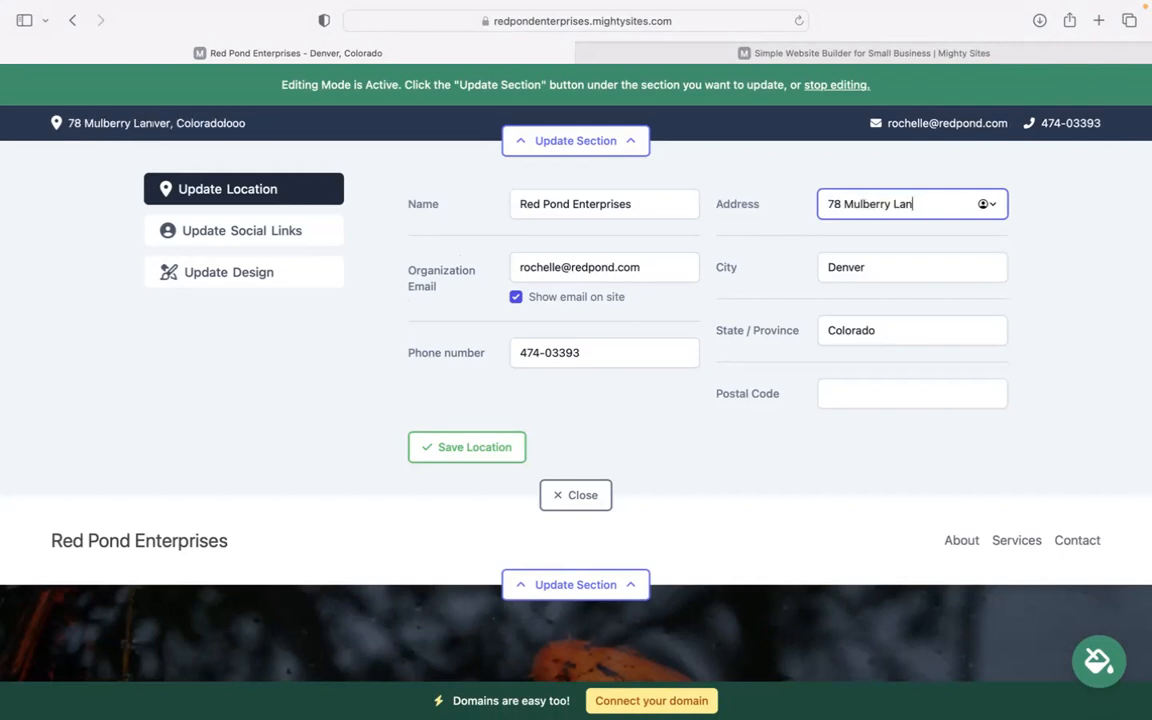
left_click(896, 392)
type("49433")
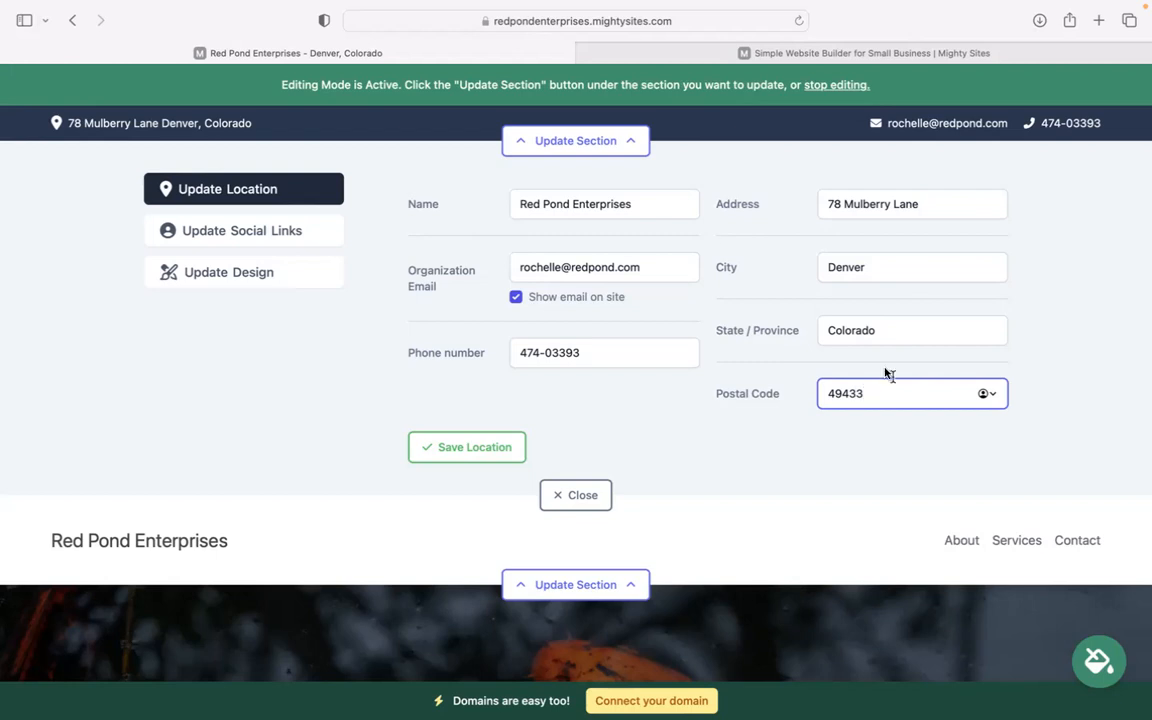
left_click(493, 440)
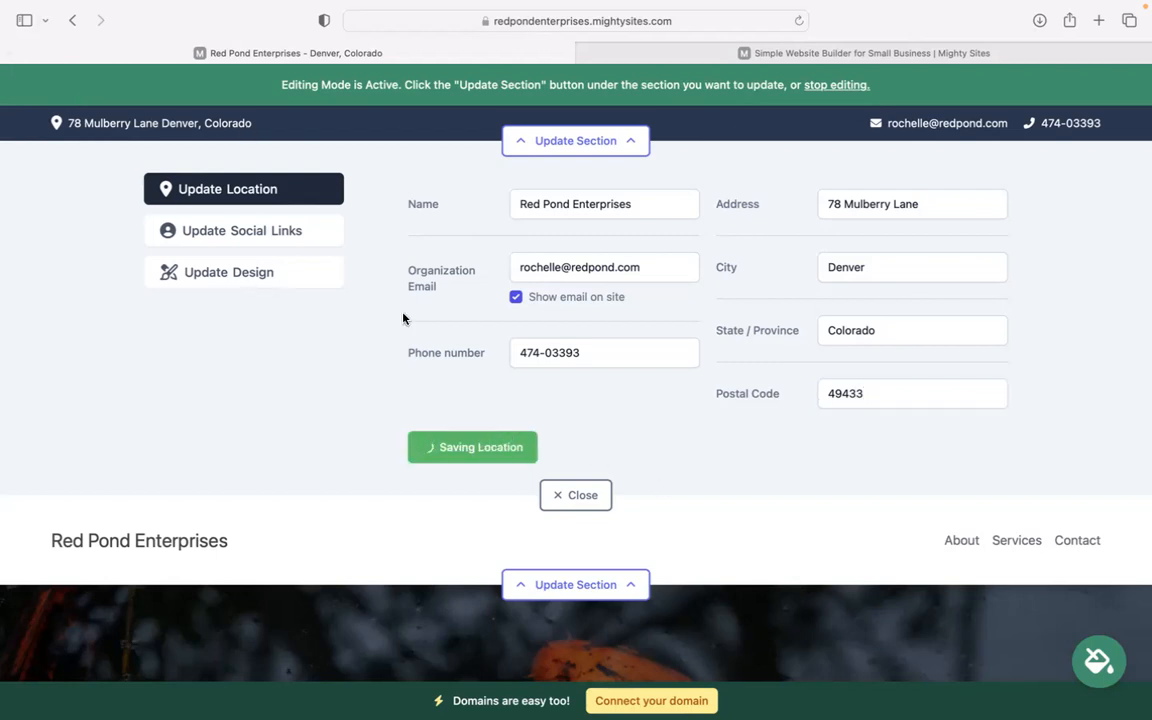
- Add "mighty sites" as the Instagram social link, save the social links and close the top bar's editor
left_click(291, 239)
left_click(530, 204)
type("m")
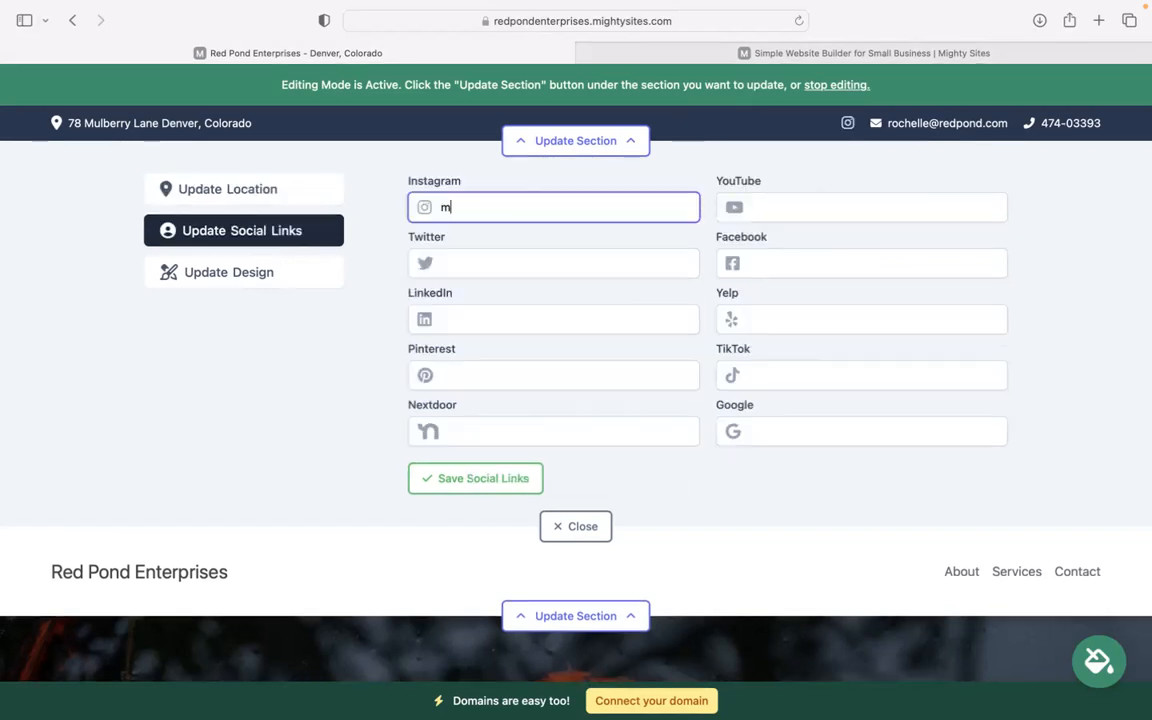
type("ightysites")
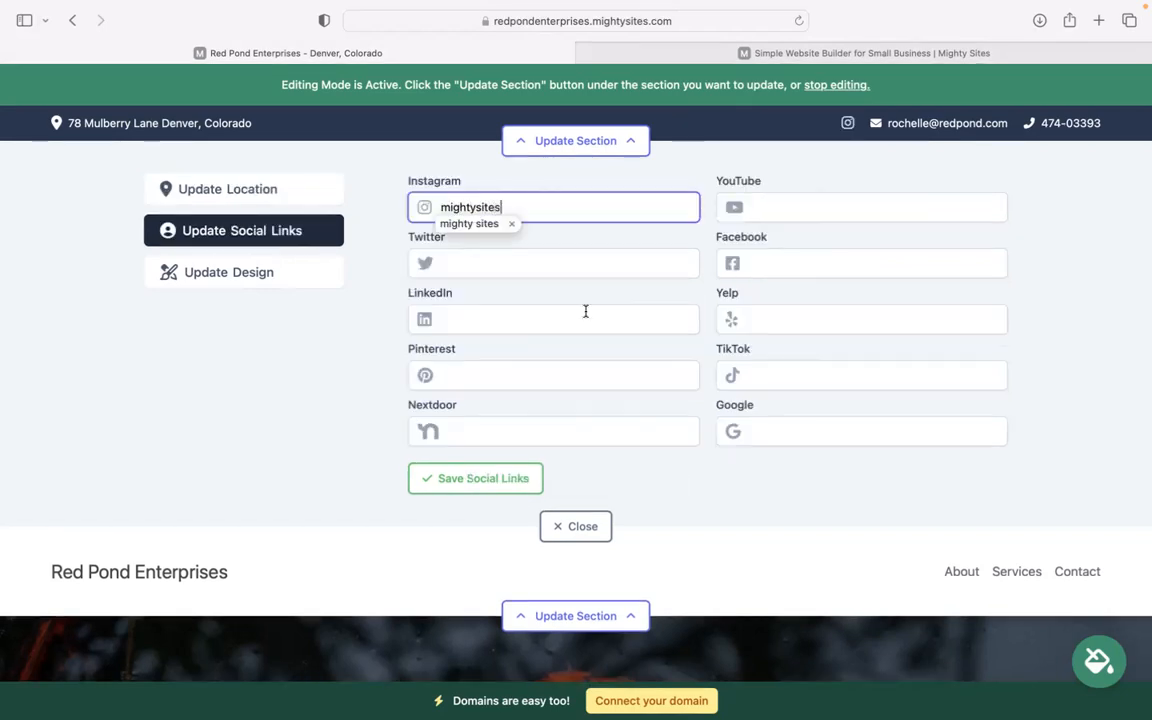
left_click(478, 477)
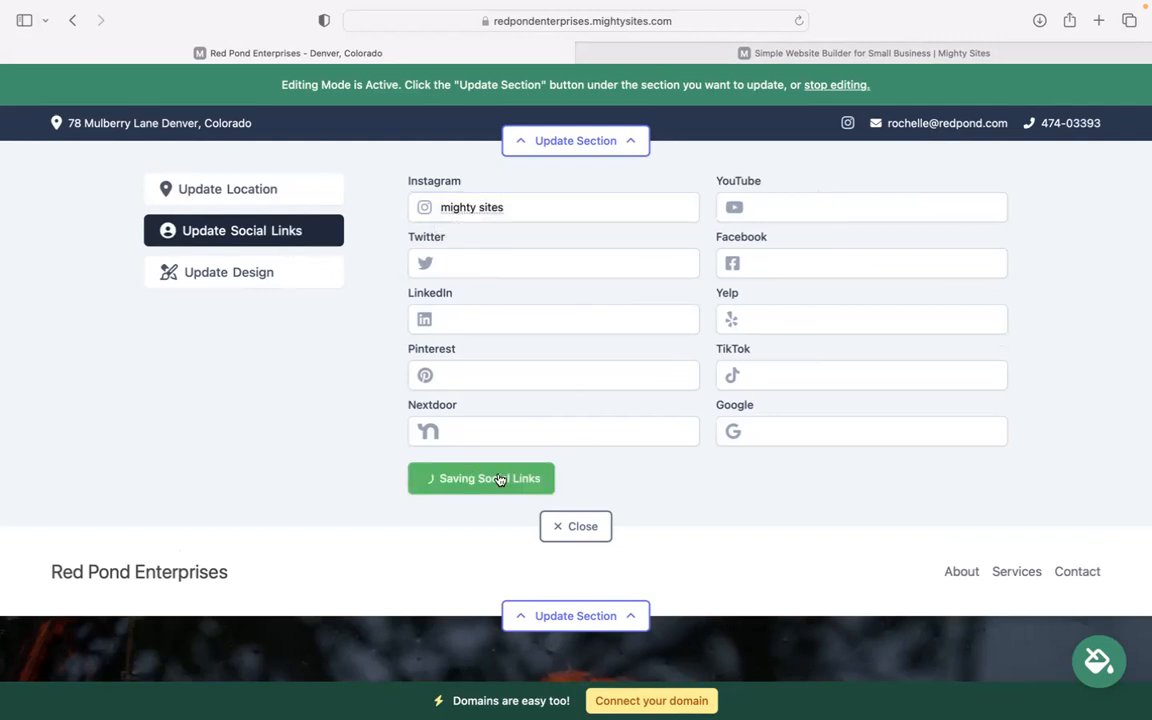
left_click(588, 530)
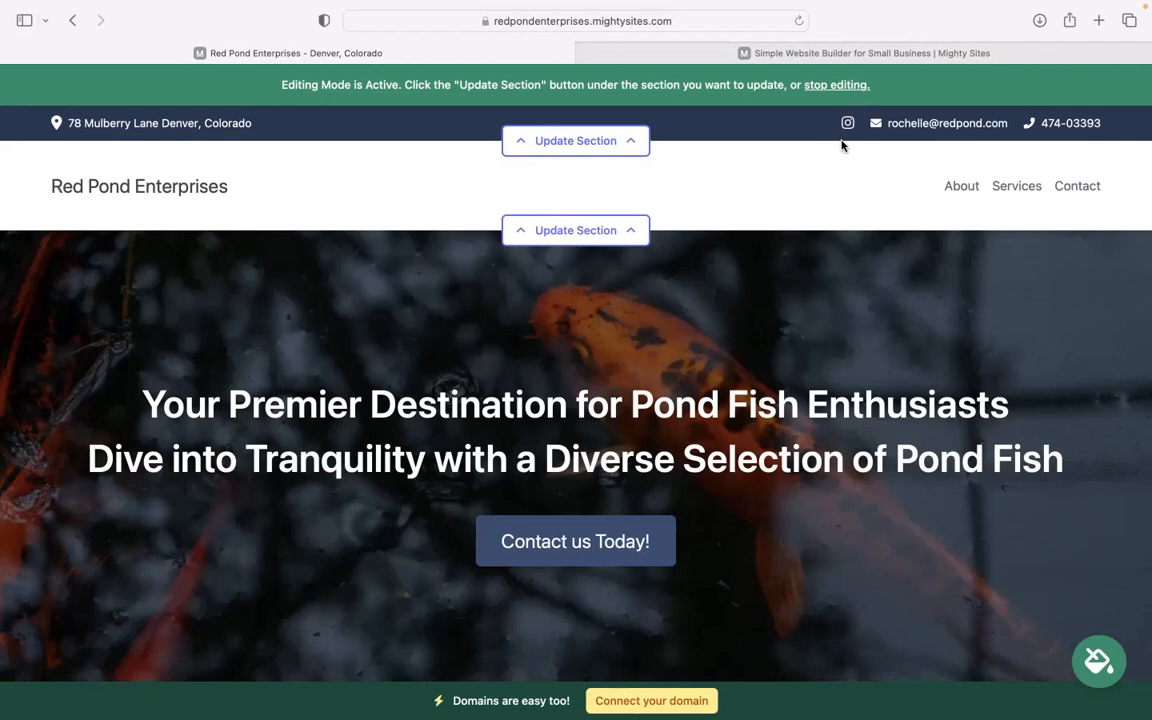
- Upload the Mighty Sites PNG from Downloads as the header logo, save it and make it bigger
left_click(540, 232)
left_click(540, 330)
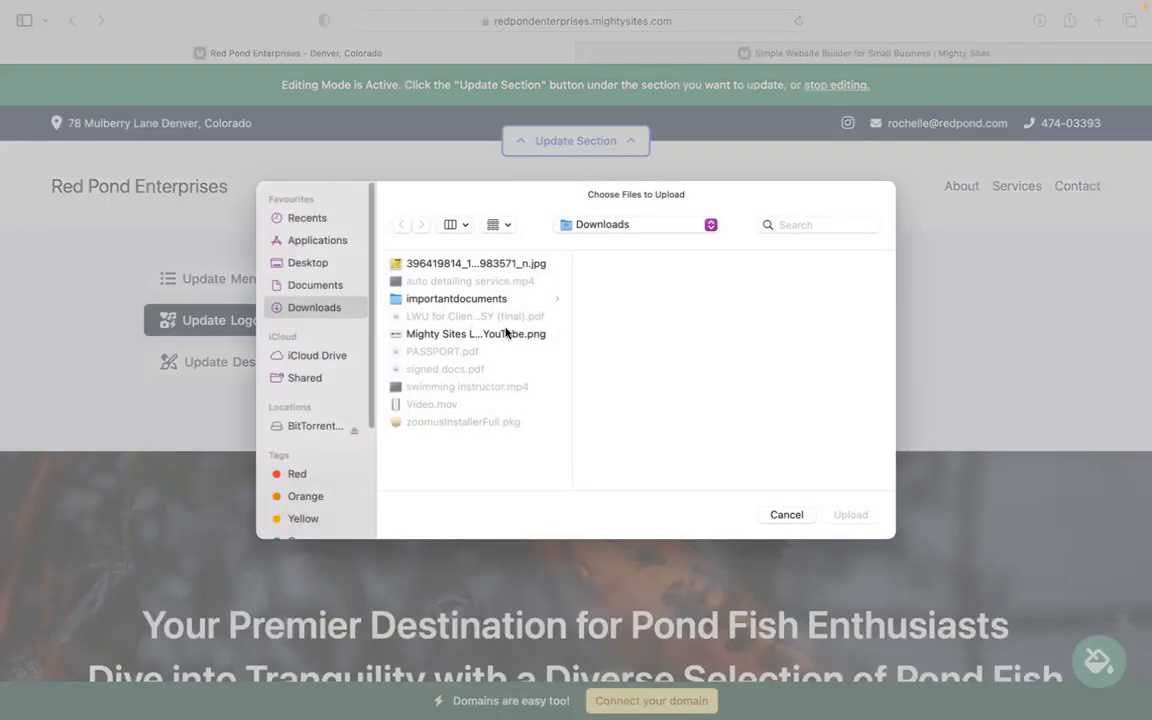
left_click(506, 333)
left_click(850, 515)
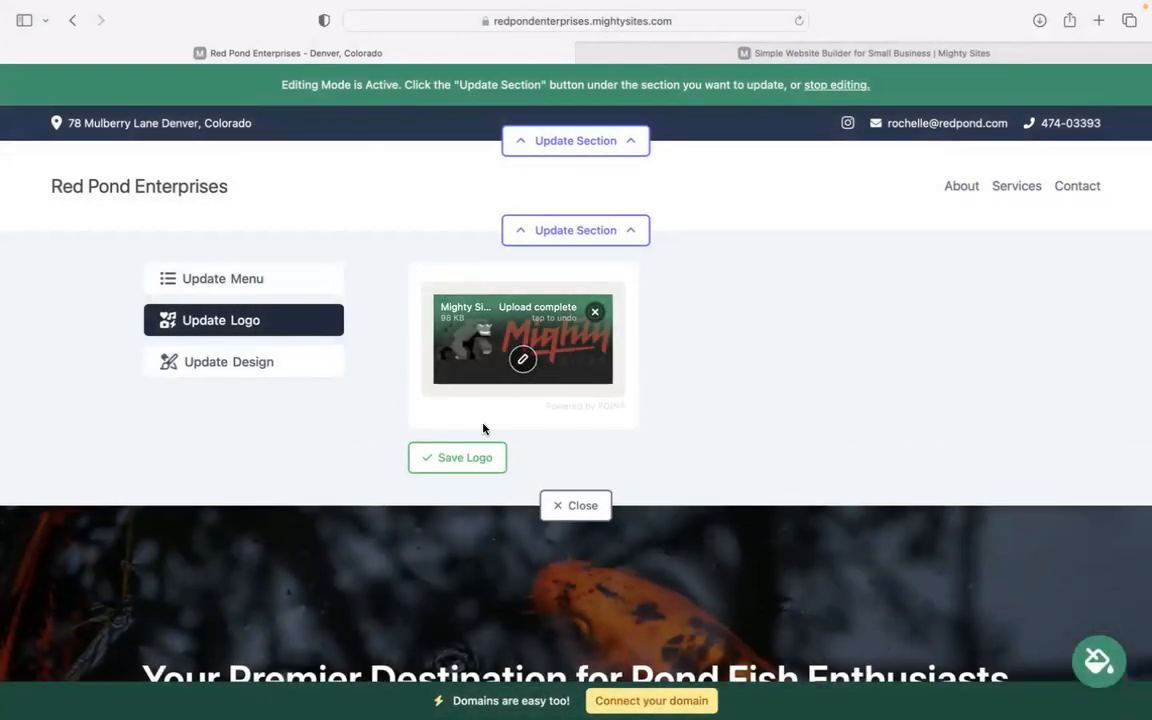
left_click(464, 456)
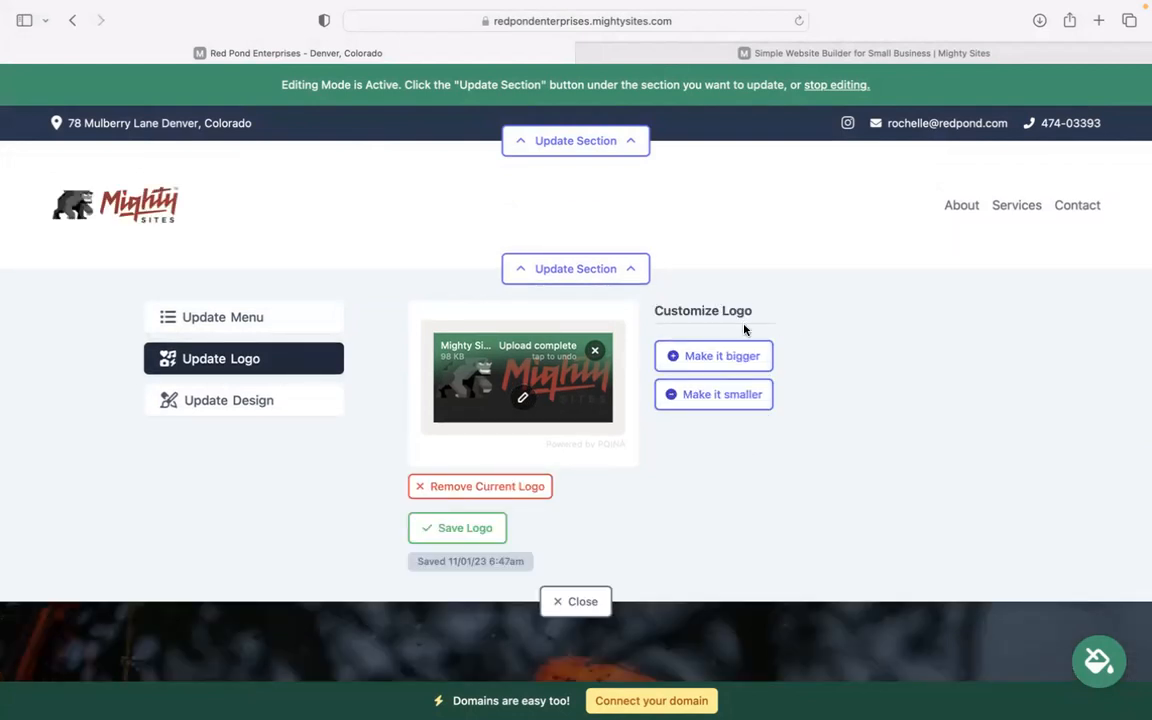
left_click(597, 616)
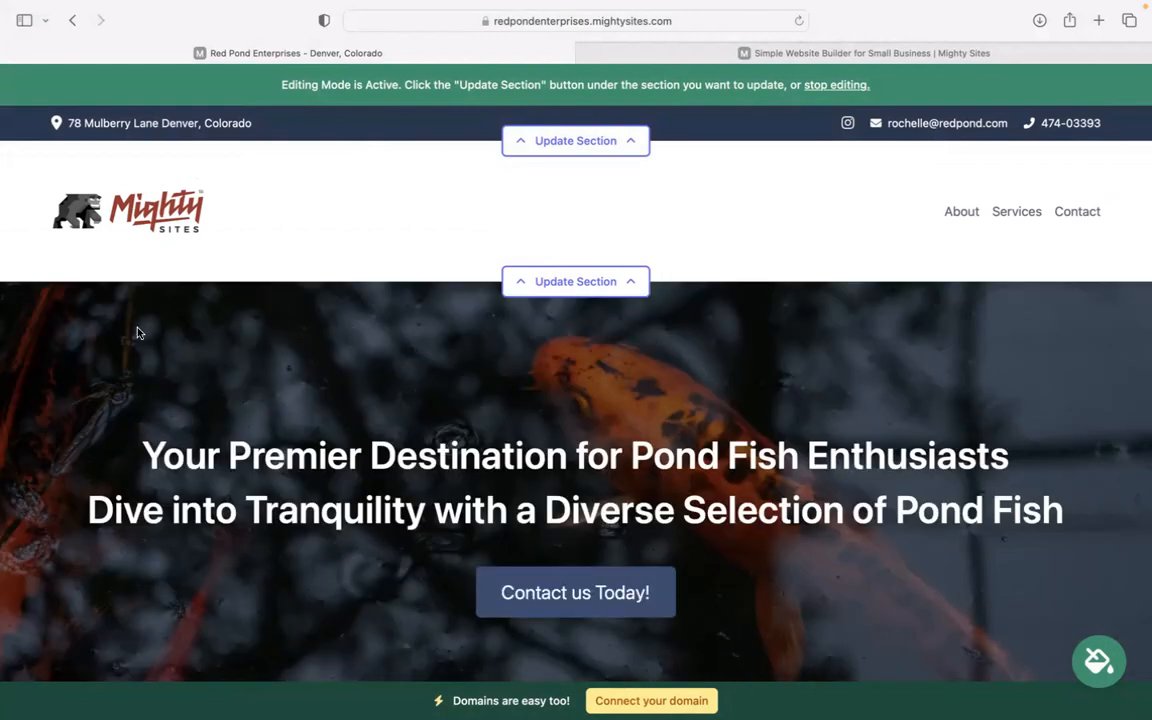
- Apply the dark teal and light cyan colour theme to the whole site and save it
scroll(139, 333, "down", 10)
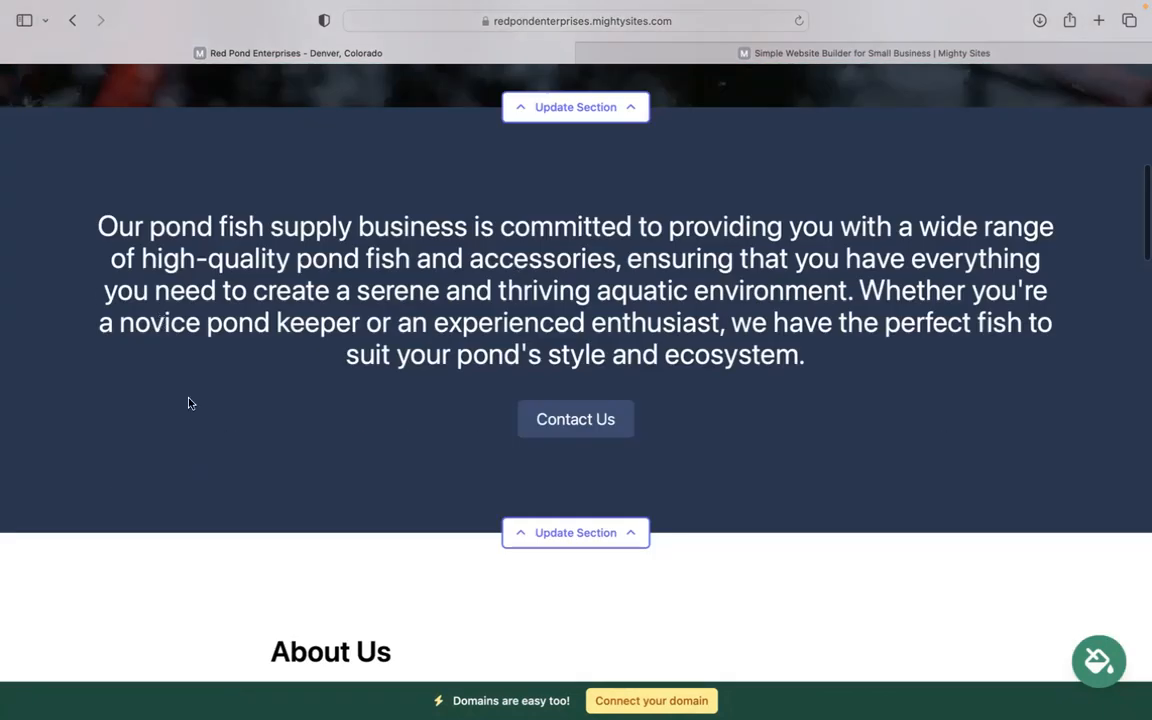
scroll(771, 398, "down", 1)
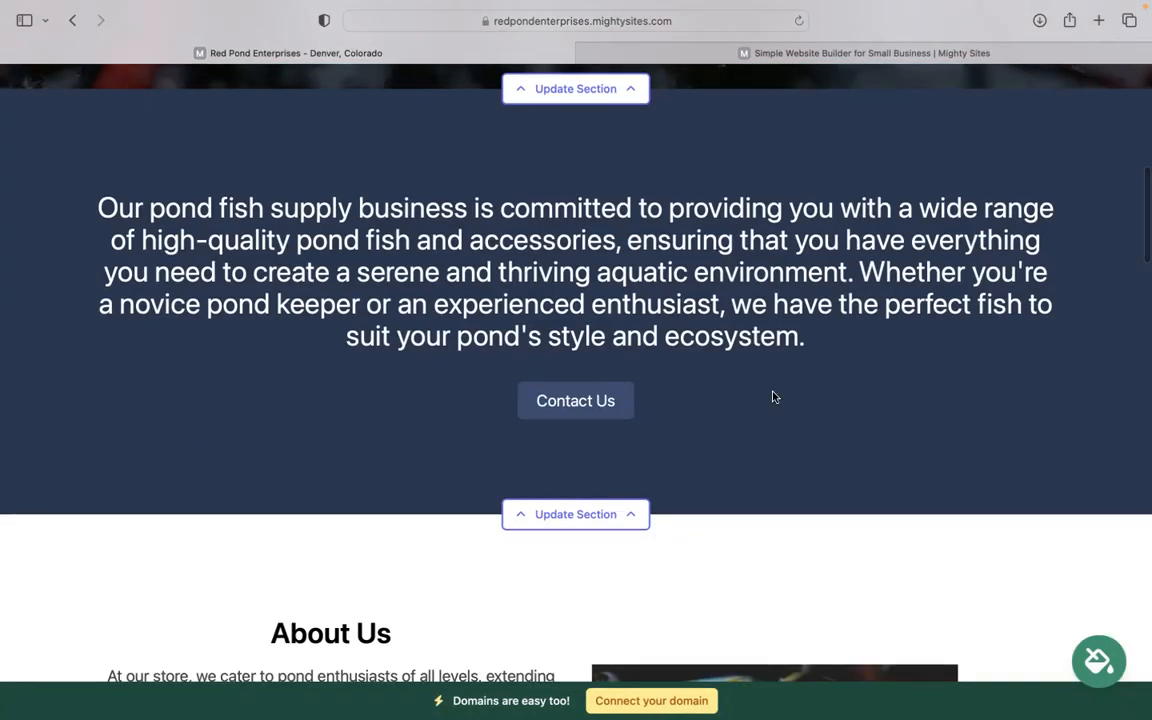
left_click(1096, 677)
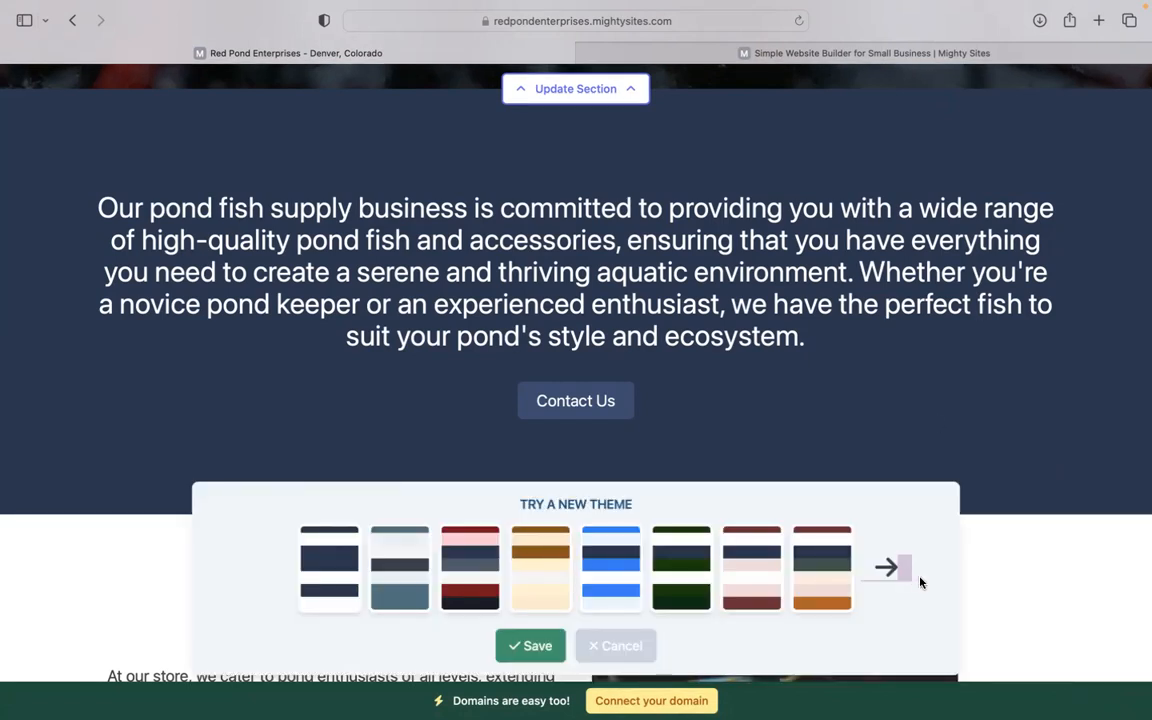
left_click(887, 568)
left_click(886, 567)
left_click(886, 567)
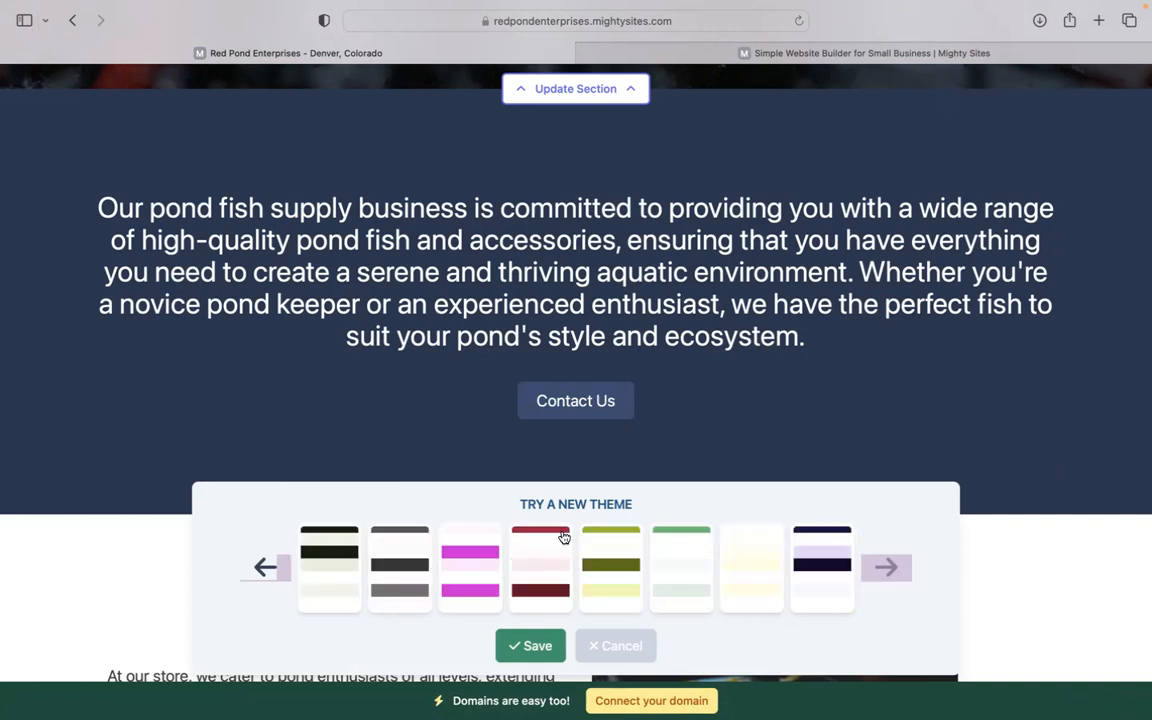
left_click(886, 567)
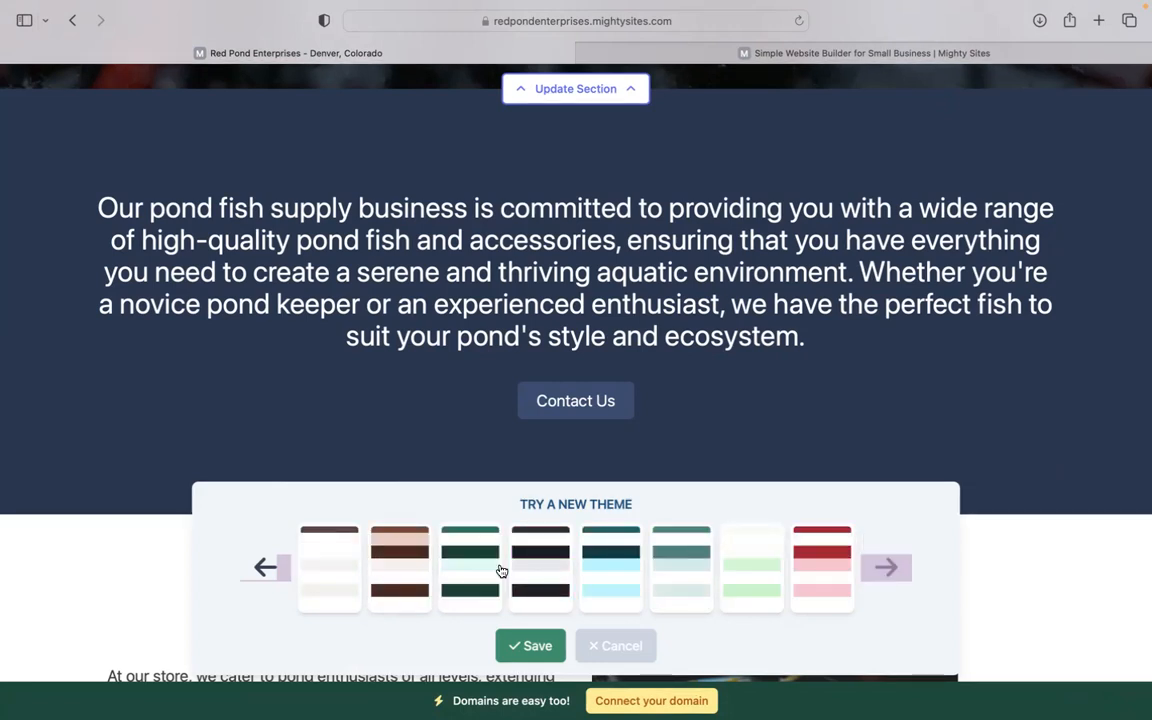
left_click(600, 567)
left_click(530, 645)
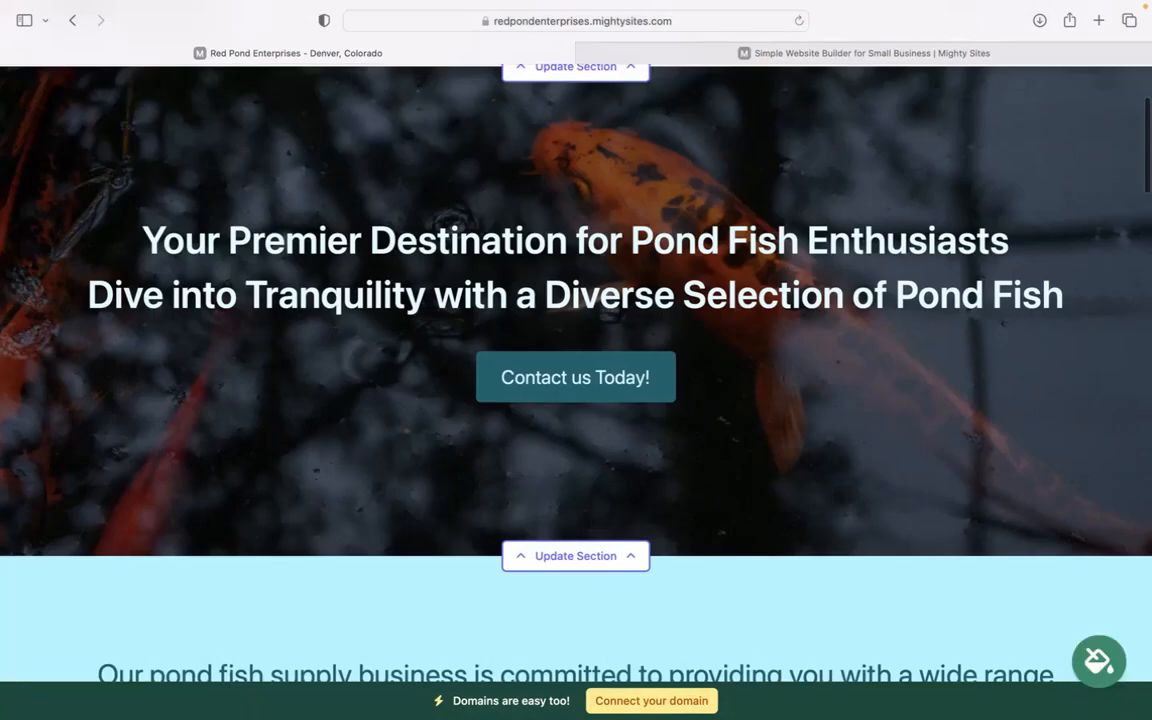
- Examine the hero section's image options and the text and link choices of its "Contact us Today!" button, leaving them as they are
scroll(576, 392, "down", 4)
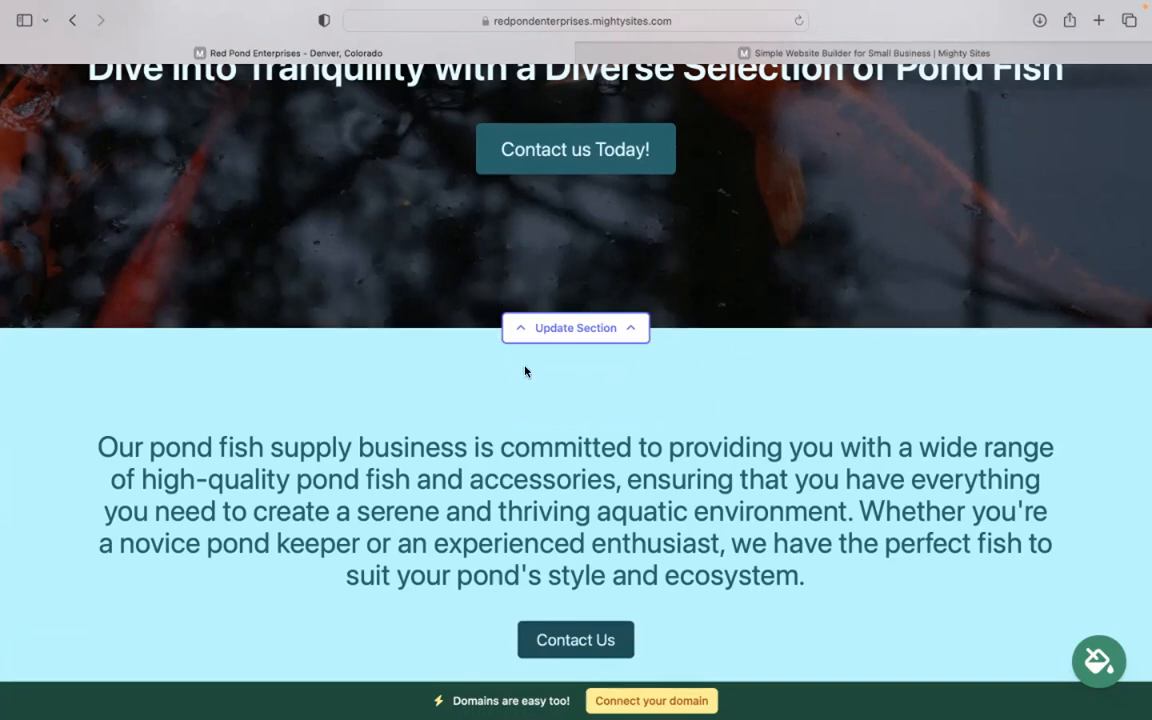
left_click(598, 338)
left_click(236, 462)
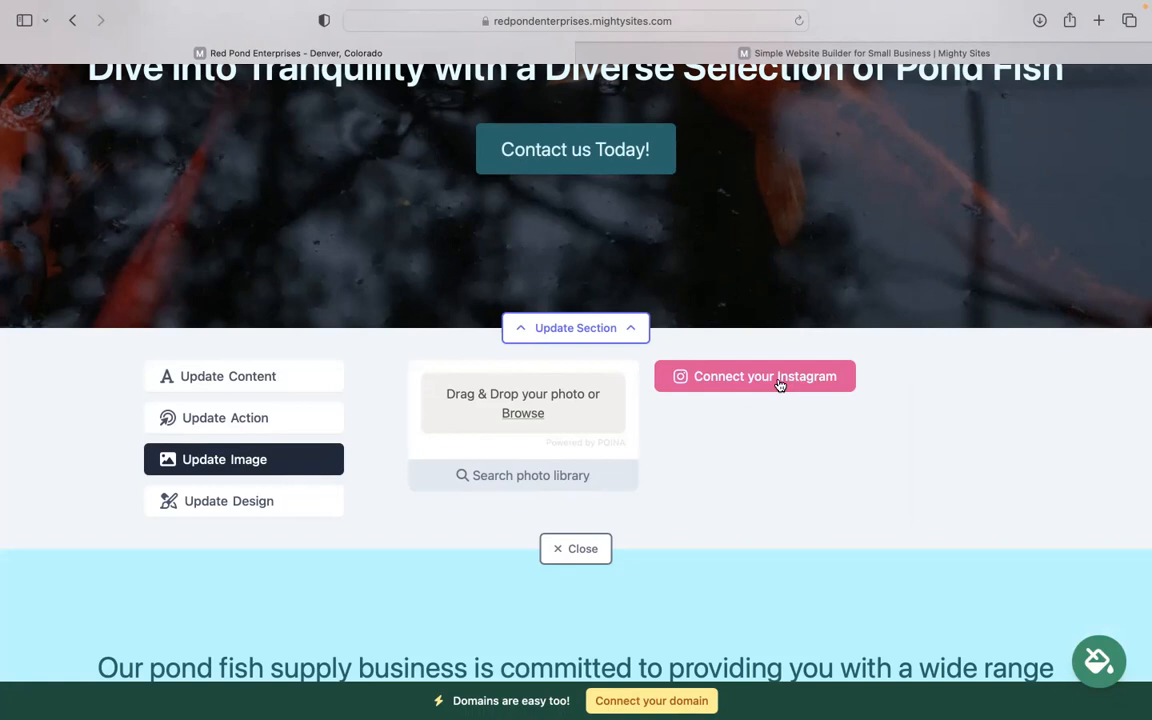
left_click(296, 420)
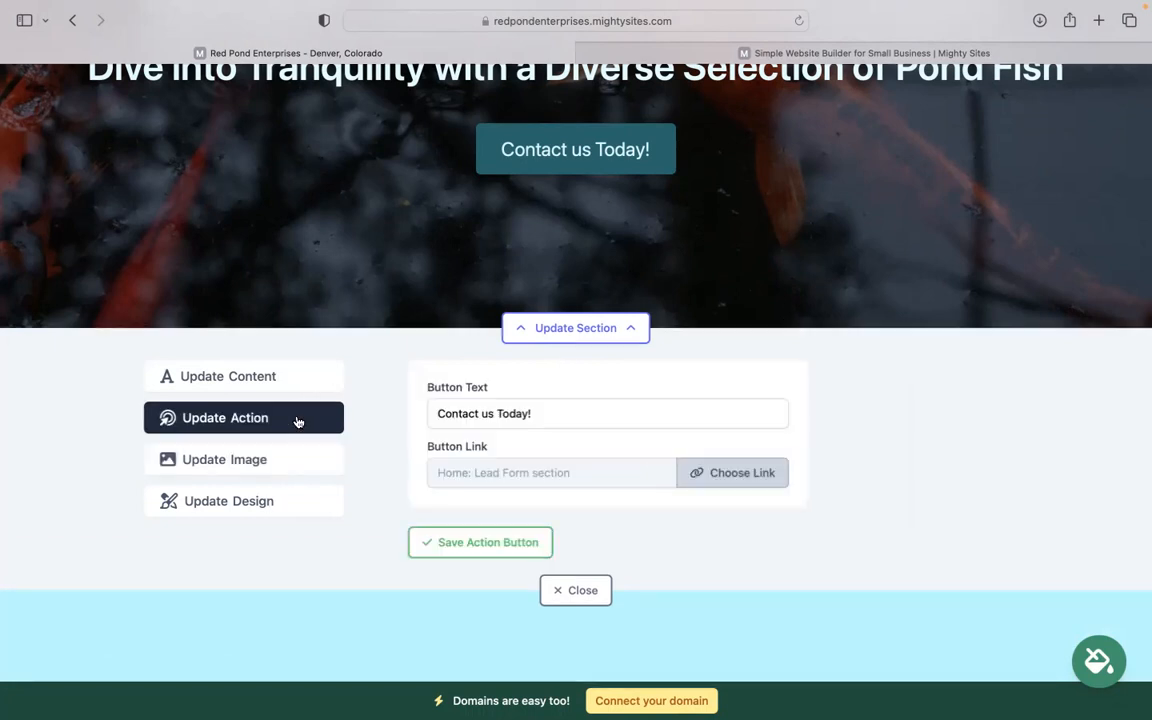
left_click_drag(584, 418, 315, 417)
left_click(697, 482)
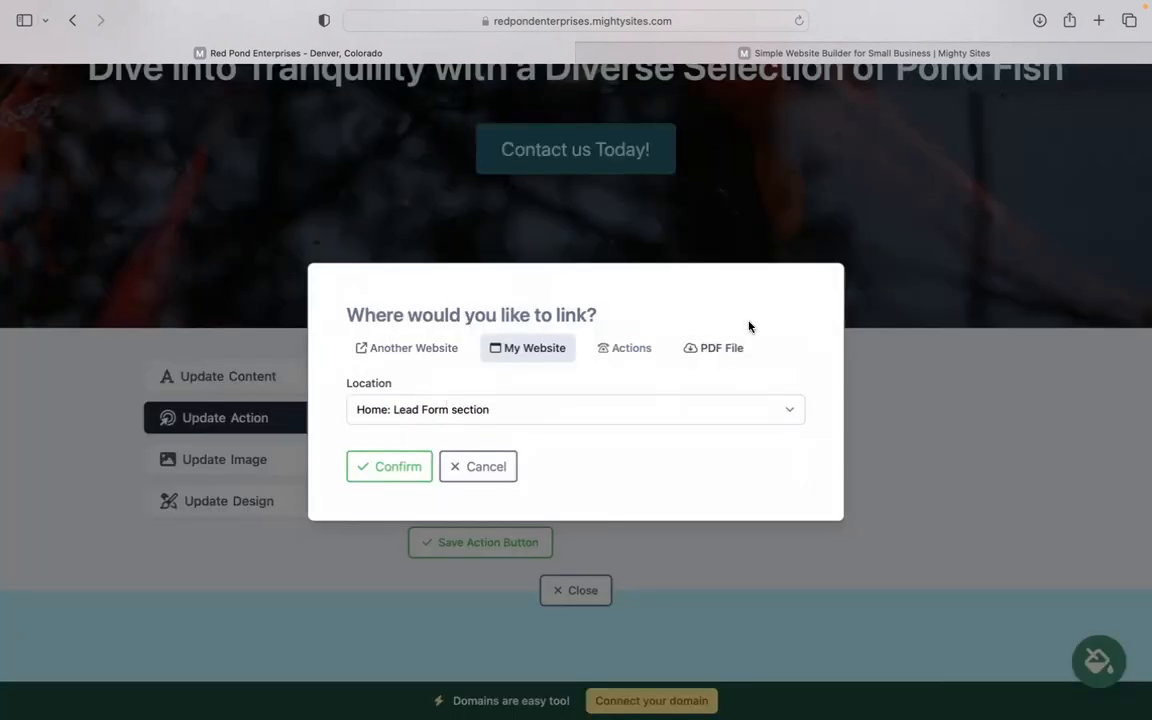
left_click(464, 474)
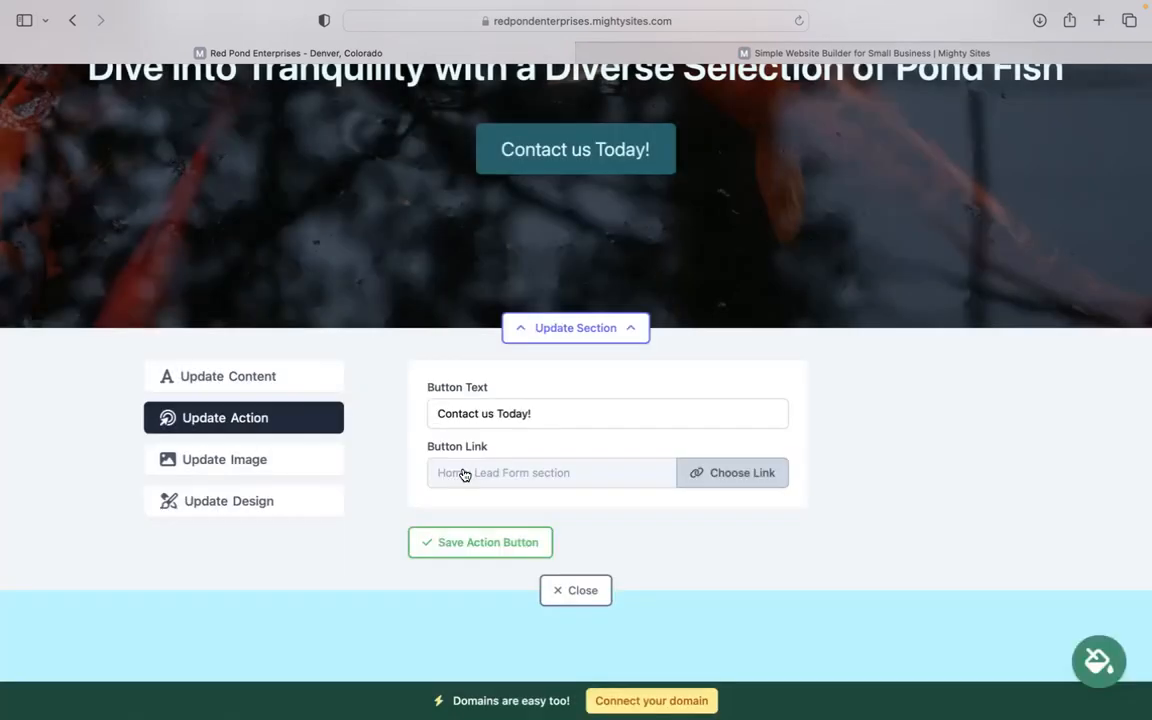
scroll(585, 560, "down", 1)
left_click(585, 560)
- Review the recoloured introduction, About Us, pond fish and Get In Touch sections of the site
scroll(553, 481, "down", 1)
scroll(576, 400, "down", 15)
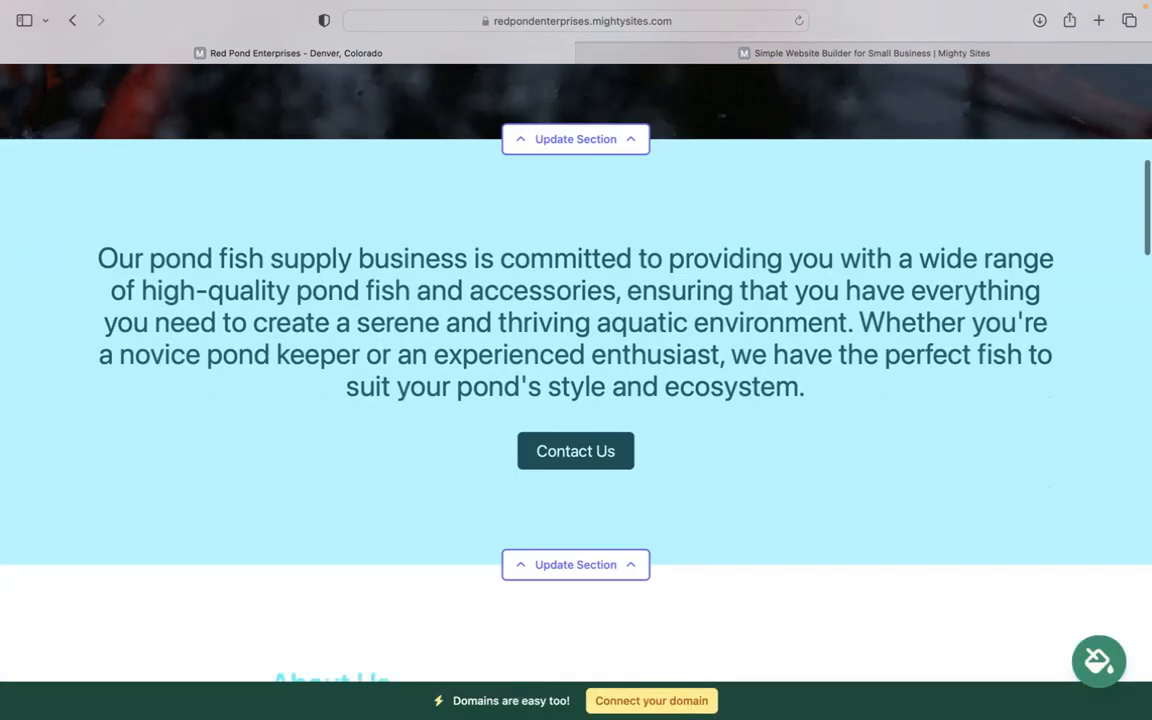
scroll(576, 400, "down", 15)
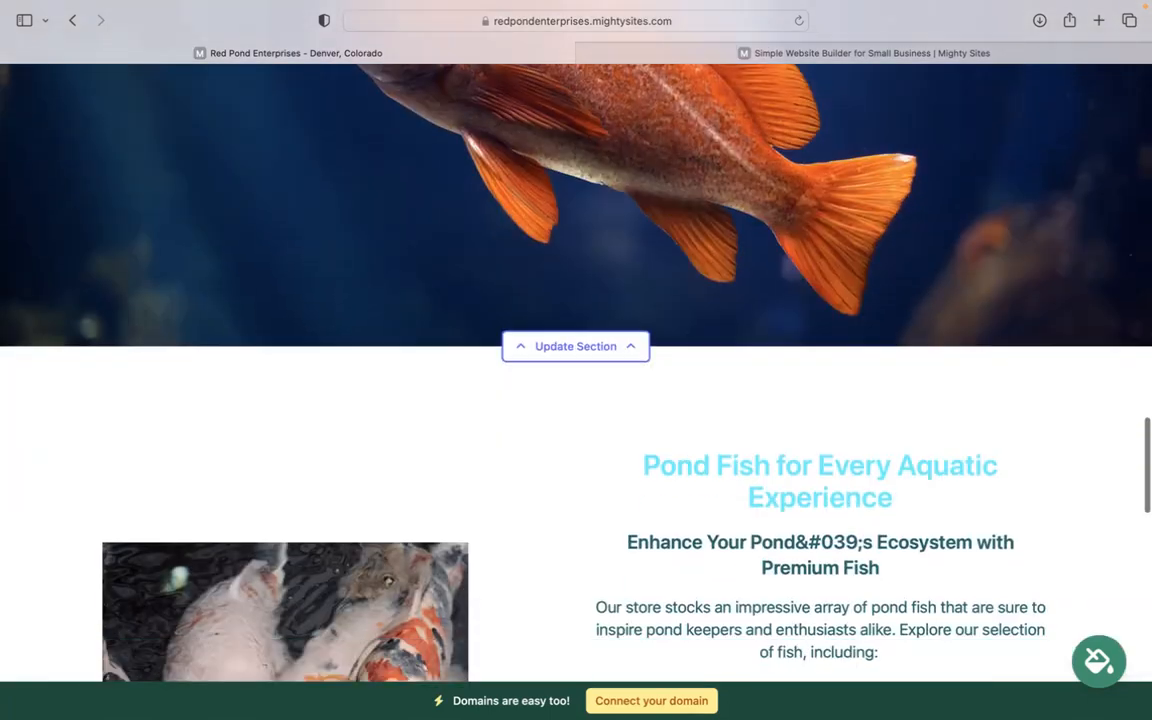
scroll(600, 500, "down", 5)
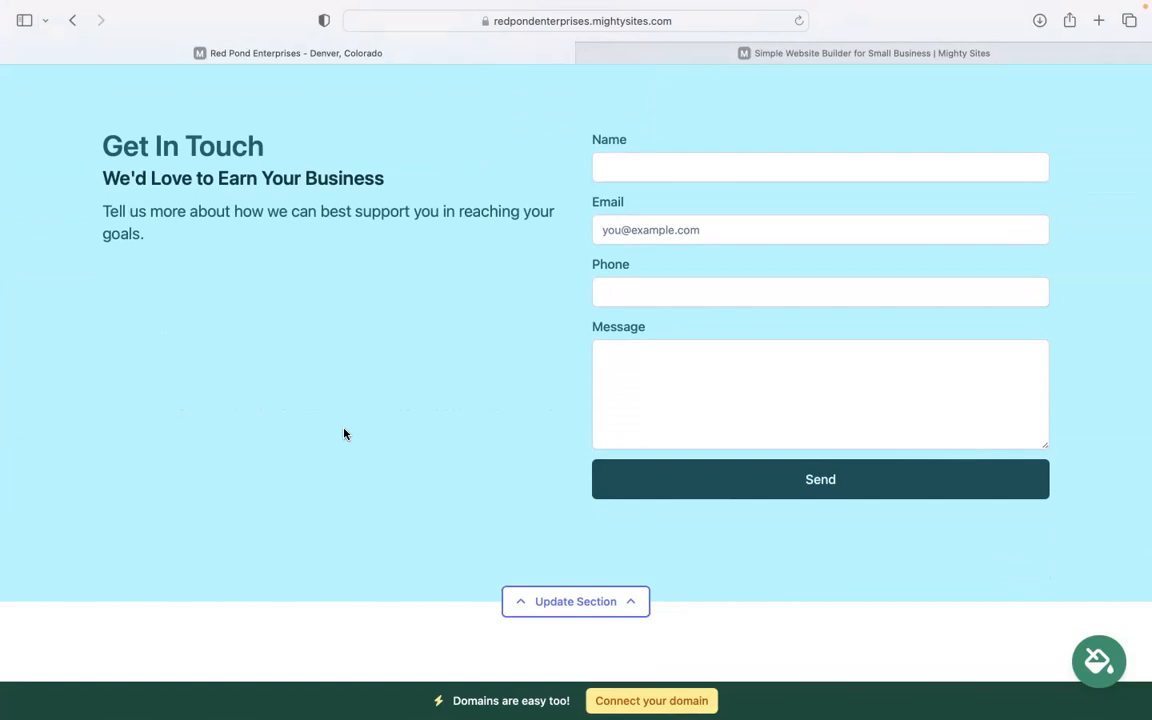
scroll(344, 429, "up", 1)
scroll(344, 429, "down", 2)
scroll(344, 429, "up", 5)
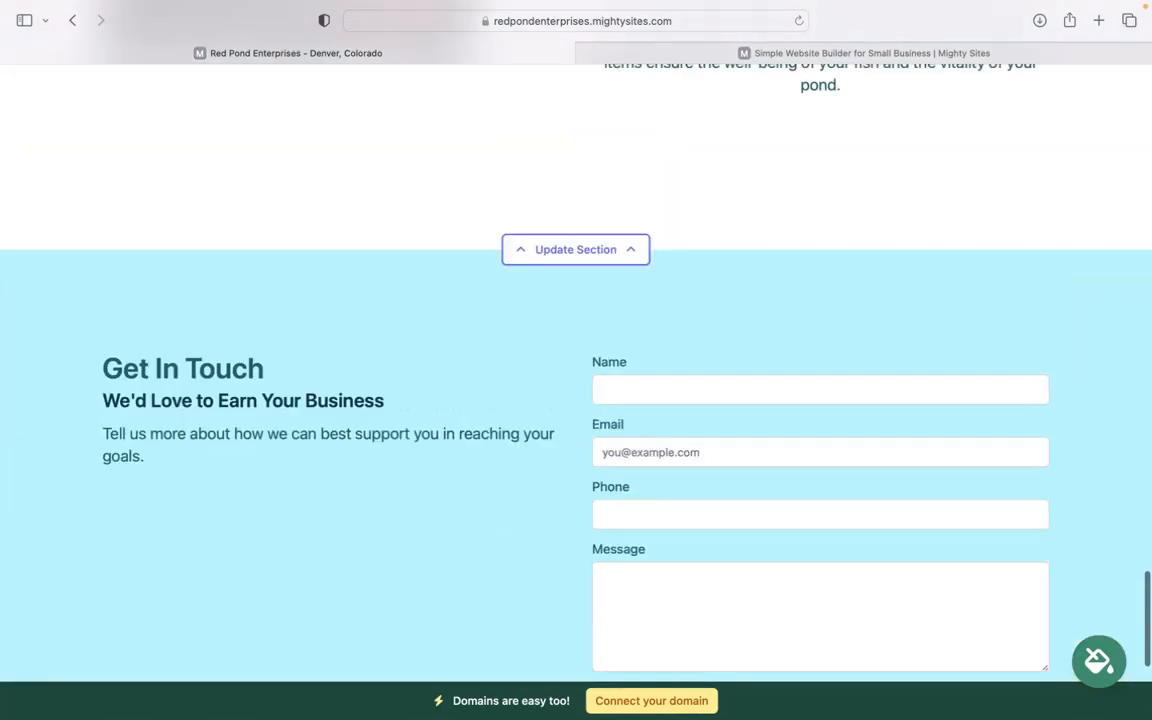
- Look back over the finished page from the Get In Touch form up to the header with the logo and contact details
scroll(518, 360, "up", 10)
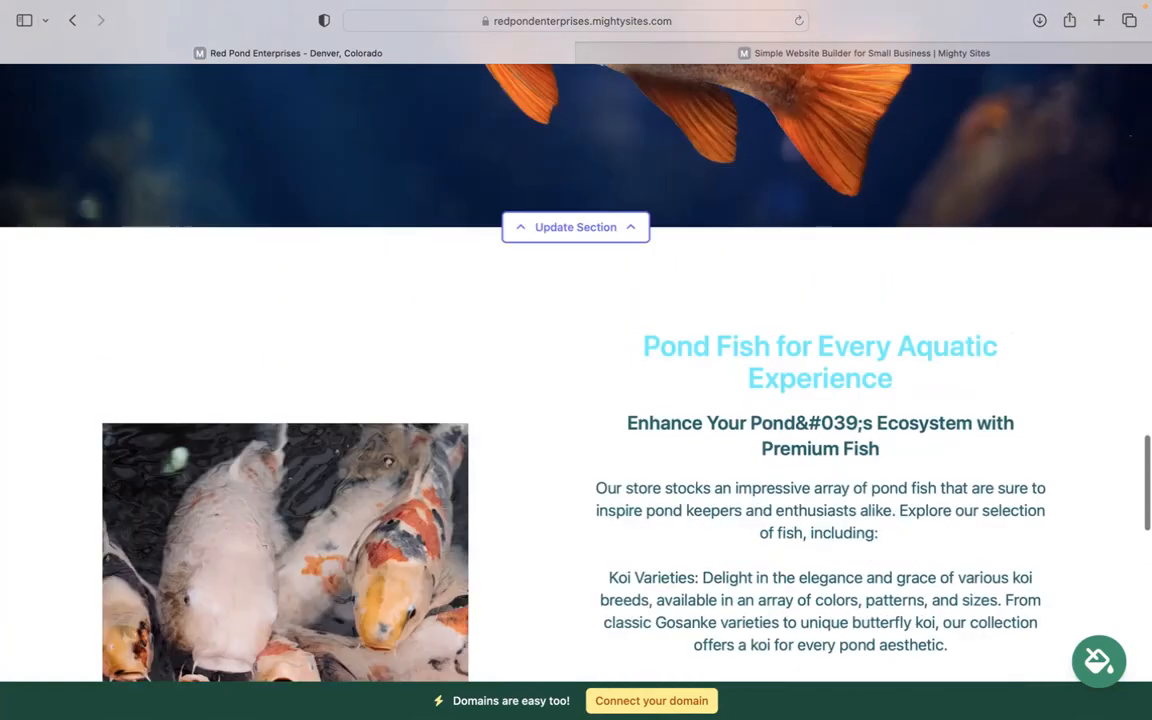
scroll(350, 429, "up", 4)
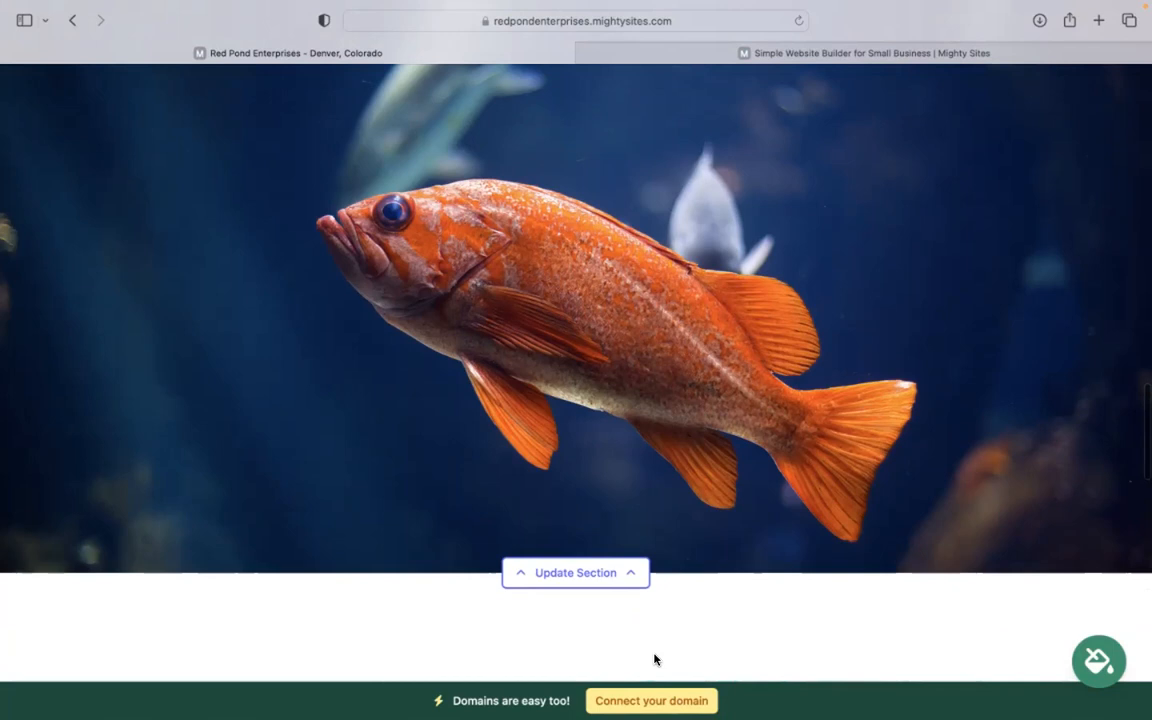
scroll(655, 660, "up", 8)
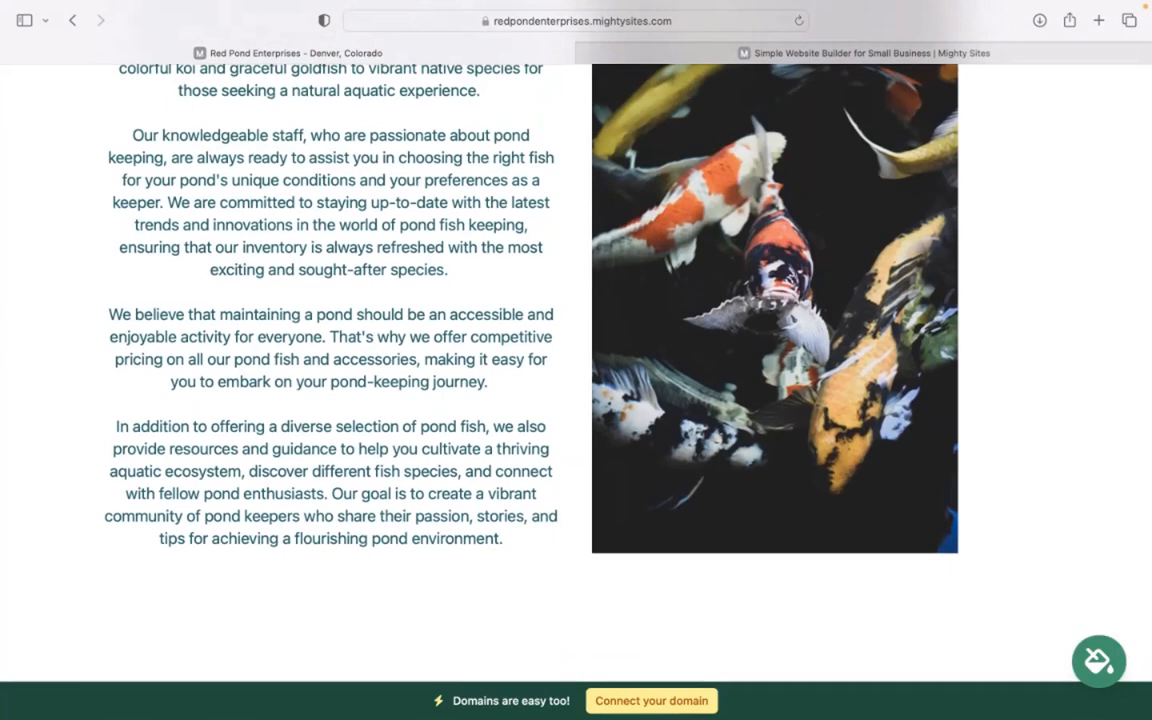
scroll(727, 694, "up", 5)
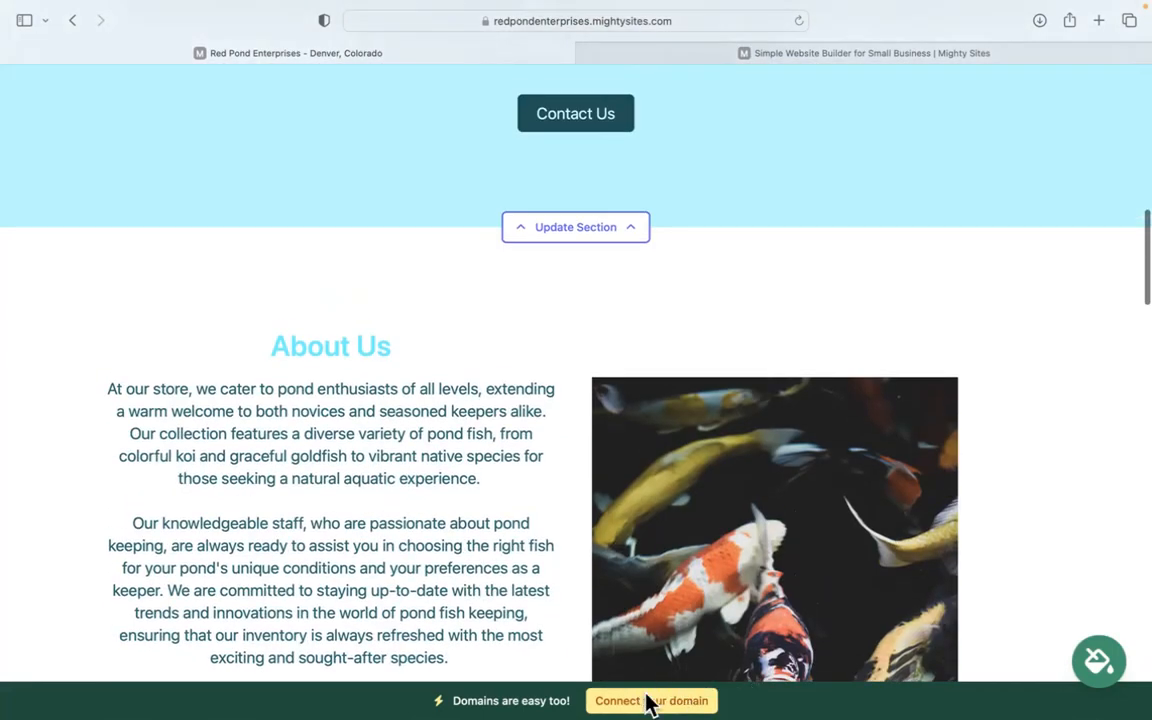
scroll(656, 699, "up", 2)
scroll(656, 699, "up", 5)
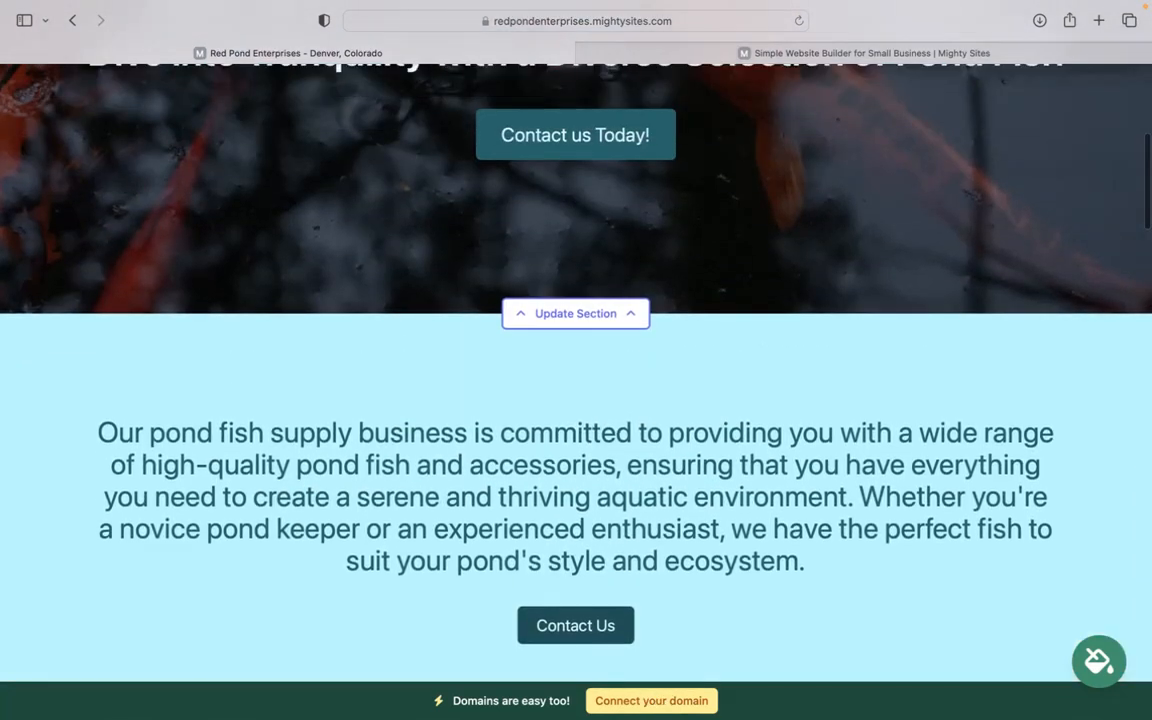
scroll(656, 699, "up", 5)
scroll(576, 400, "up", 2)
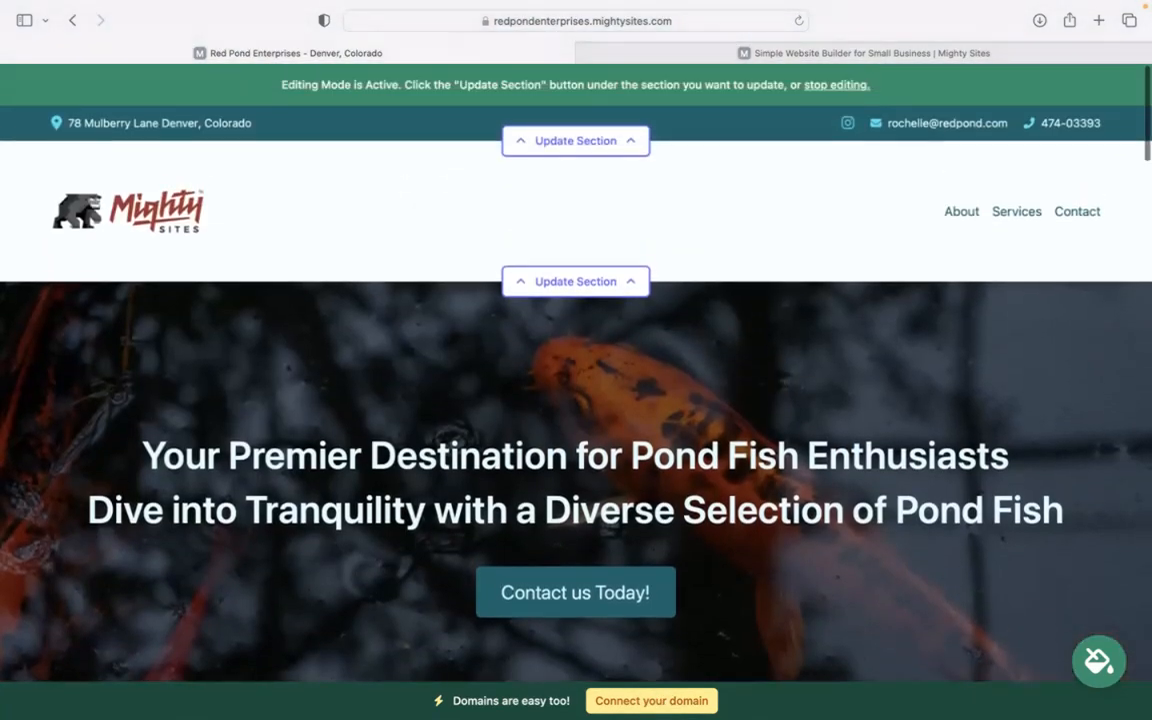